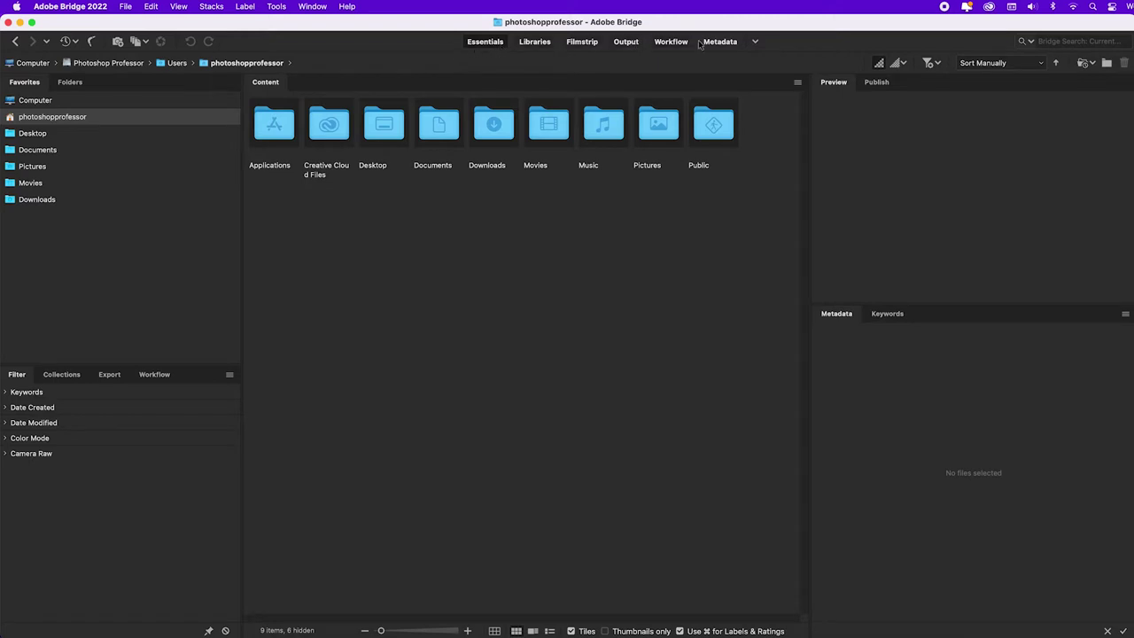
- Reset Bridge to the Essentials workspace from the workspace list
click(756, 42)
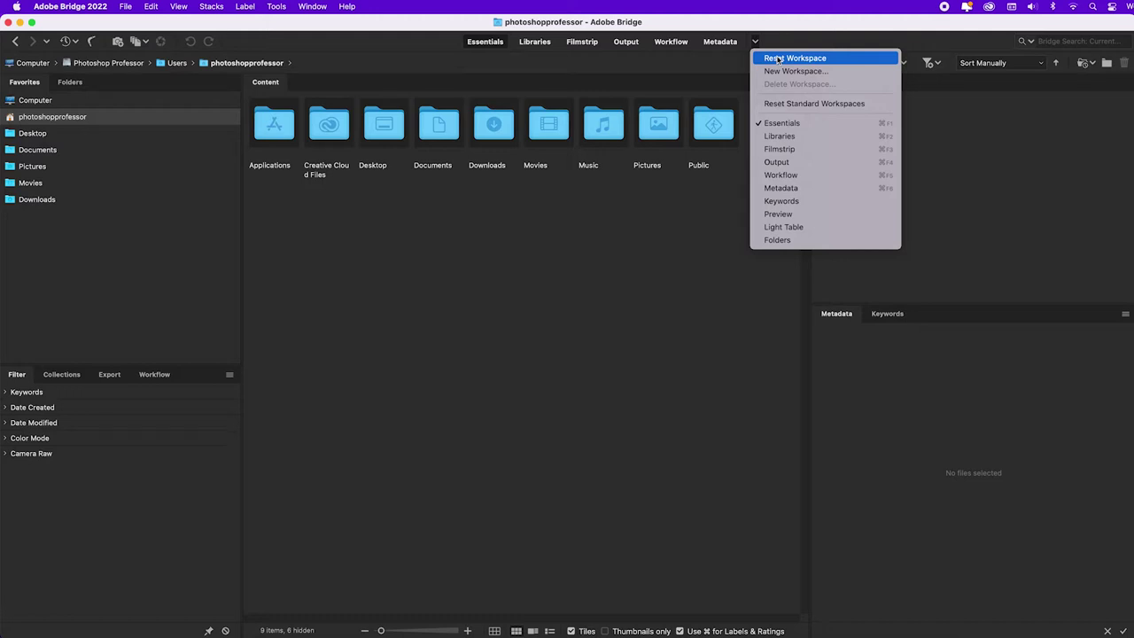
click(785, 127)
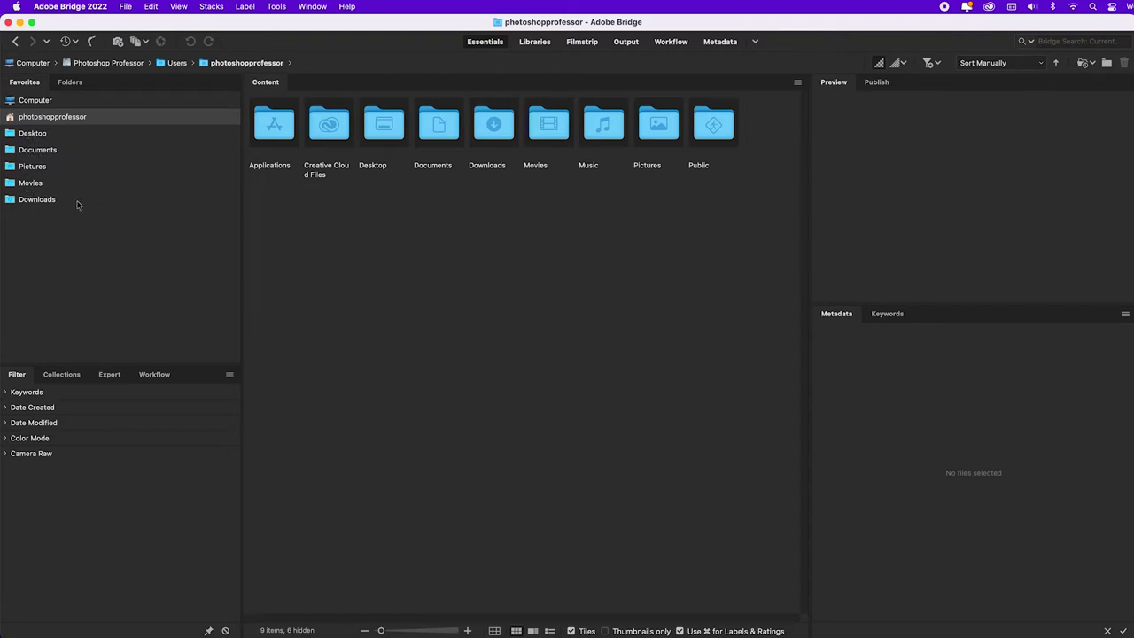
- Browse from Computer into Photoshop Professor > Users > photoshopprofessor, then return to Computer
click(28, 102)
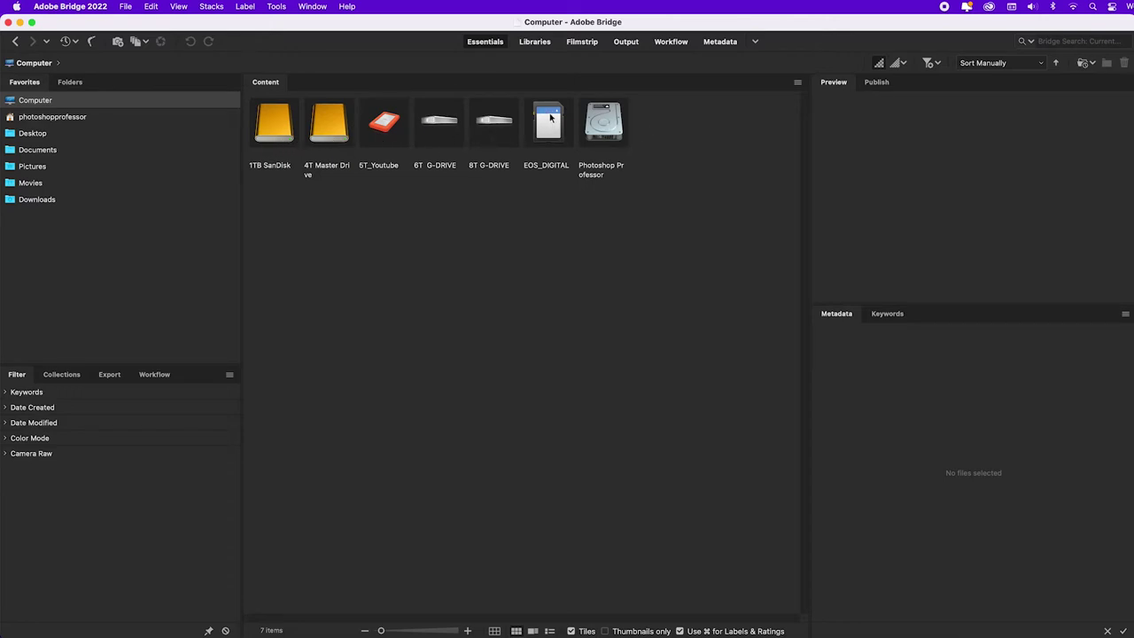
double_click(606, 129)
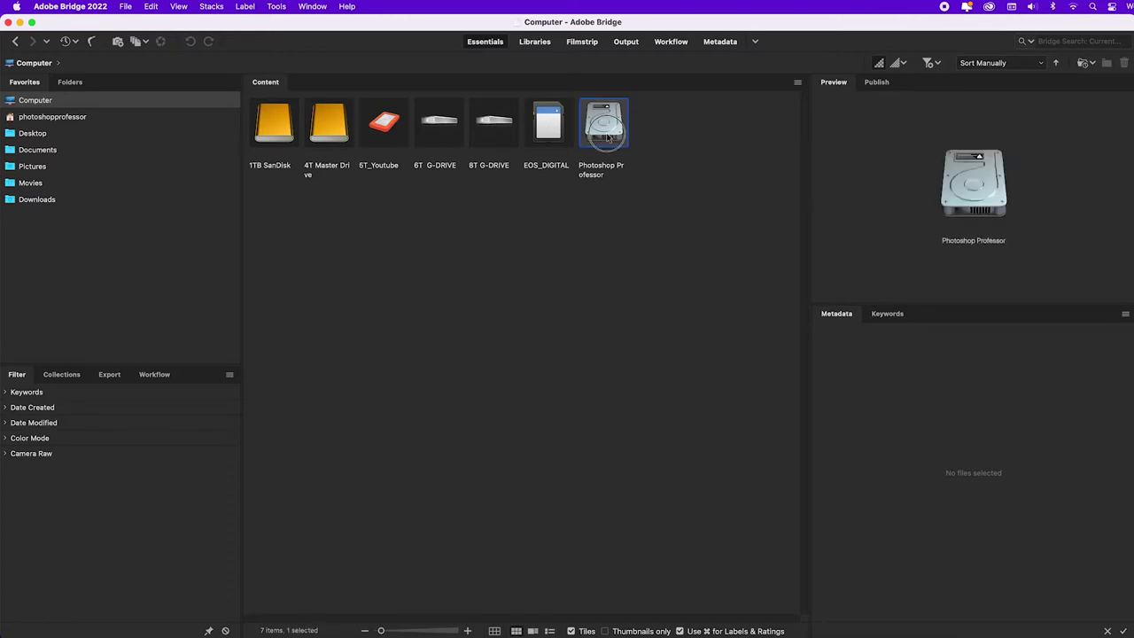
double_click(487, 135)
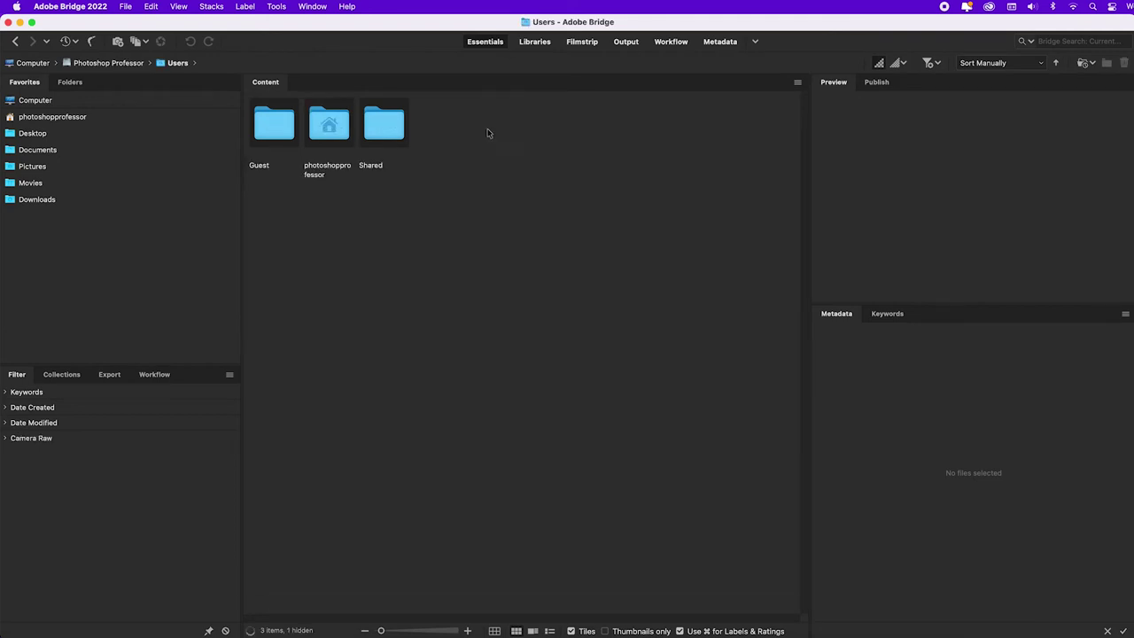
double_click(335, 131)
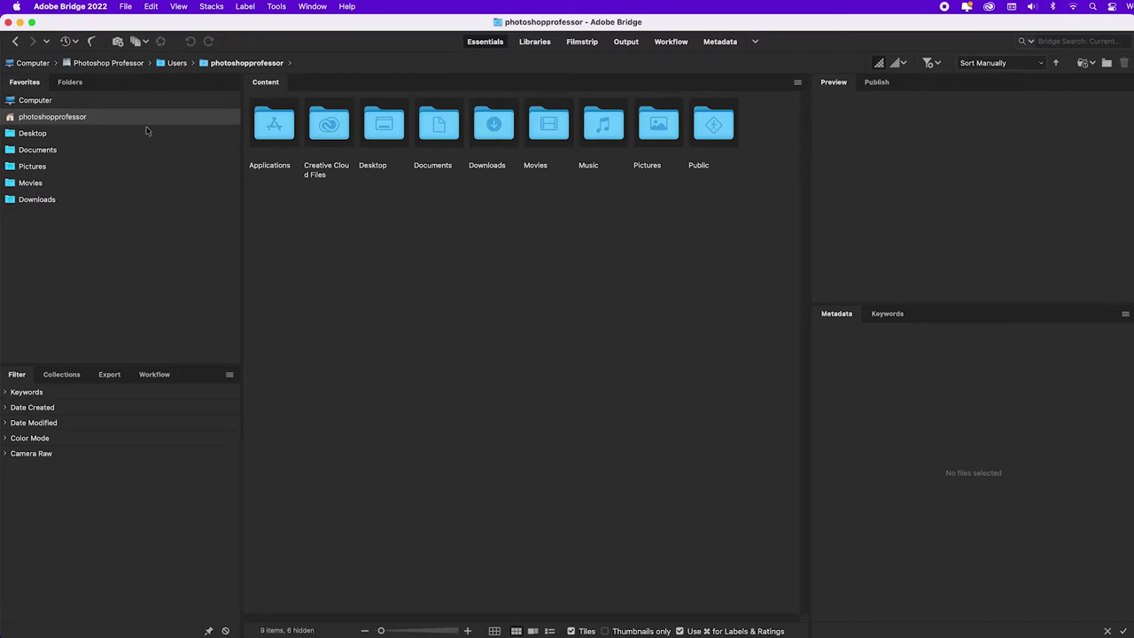
click(31, 102)
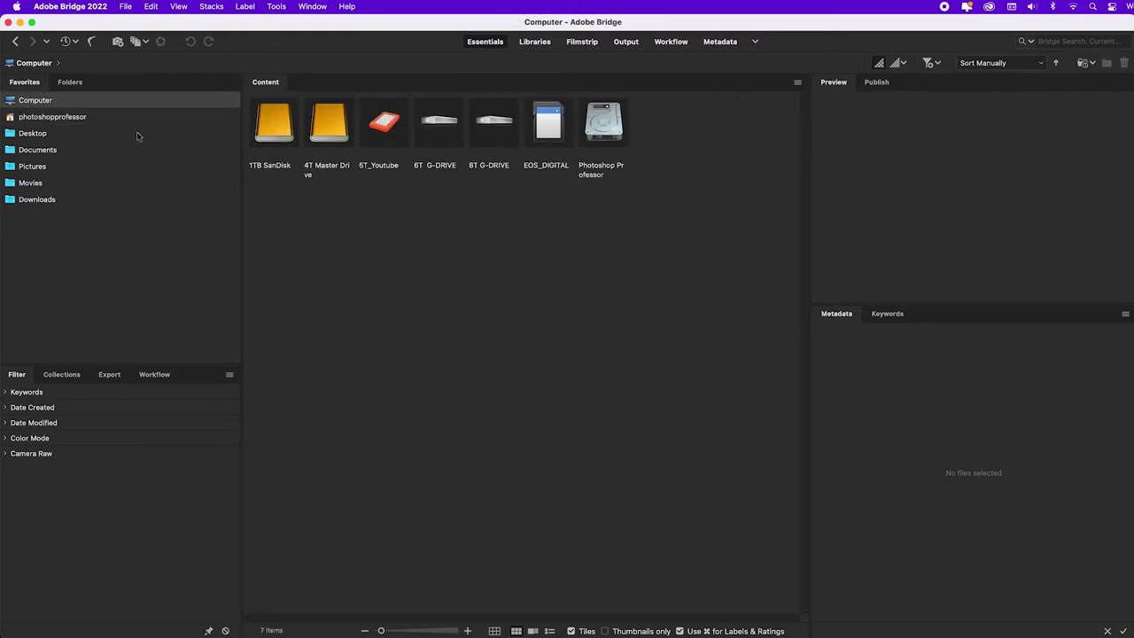
- Add the 1TB SanDisk, 4T Master Drive, 5T_Youtube and both G-DRIVE drives to Favorites
drag(272, 128, 91, 232)
click(333, 135)
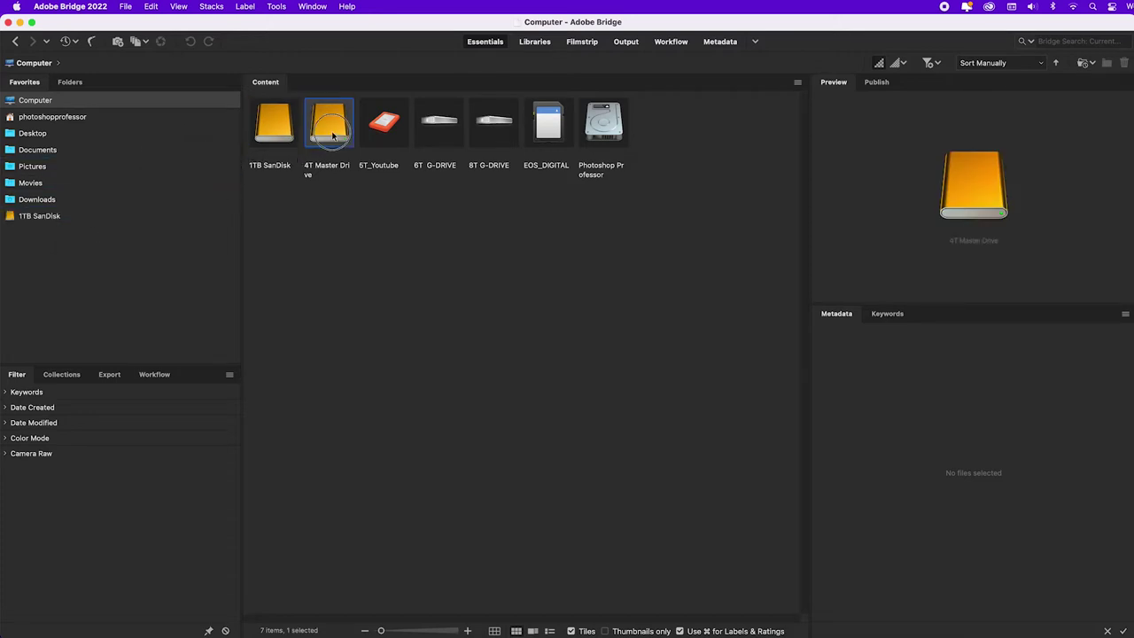
drag(333, 135, 162, 232)
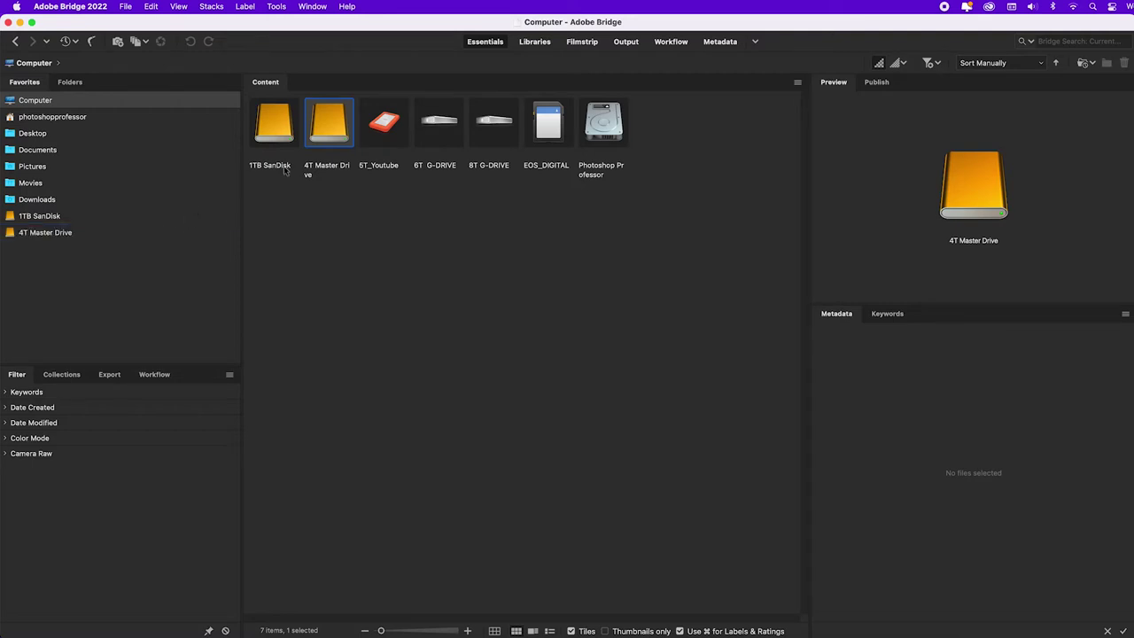
drag(384, 124, 144, 254)
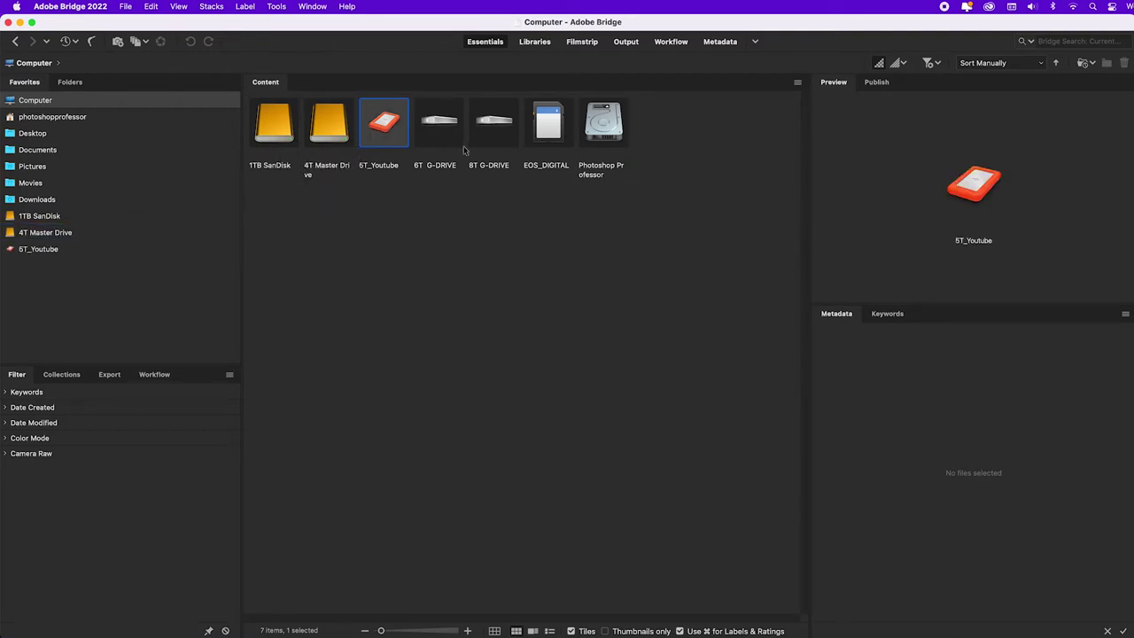
click(466, 151)
shift+click(437, 122)
drag(437, 122, 176, 292)
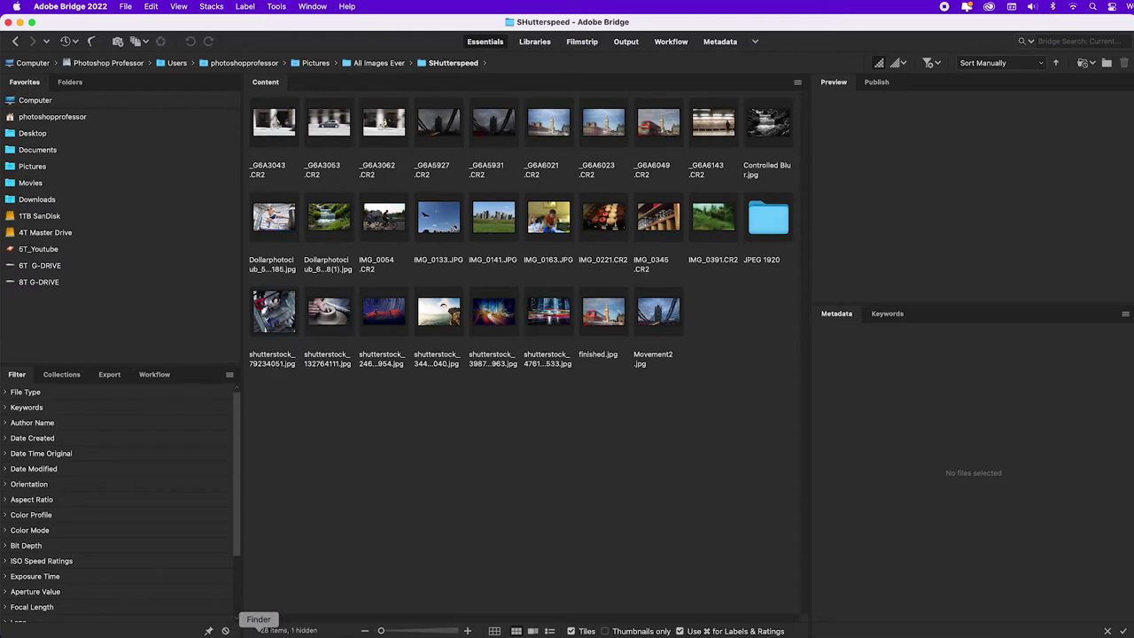
click(241, 627)
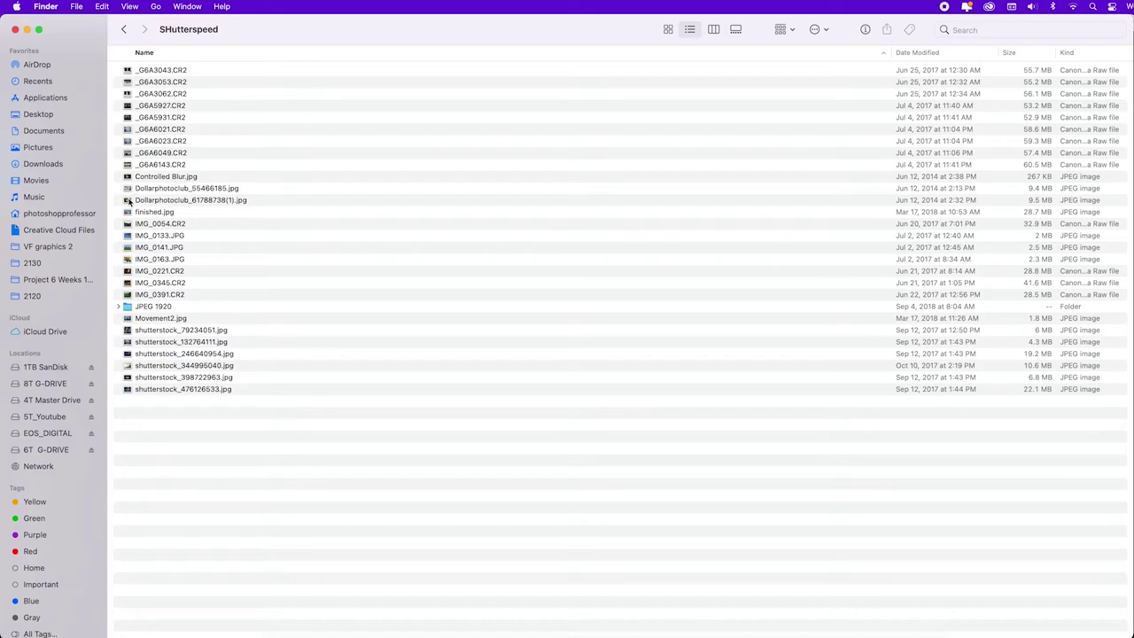
- Set Finder's SHutterspeed list to the larger icon size through View Options
click(825, 31)
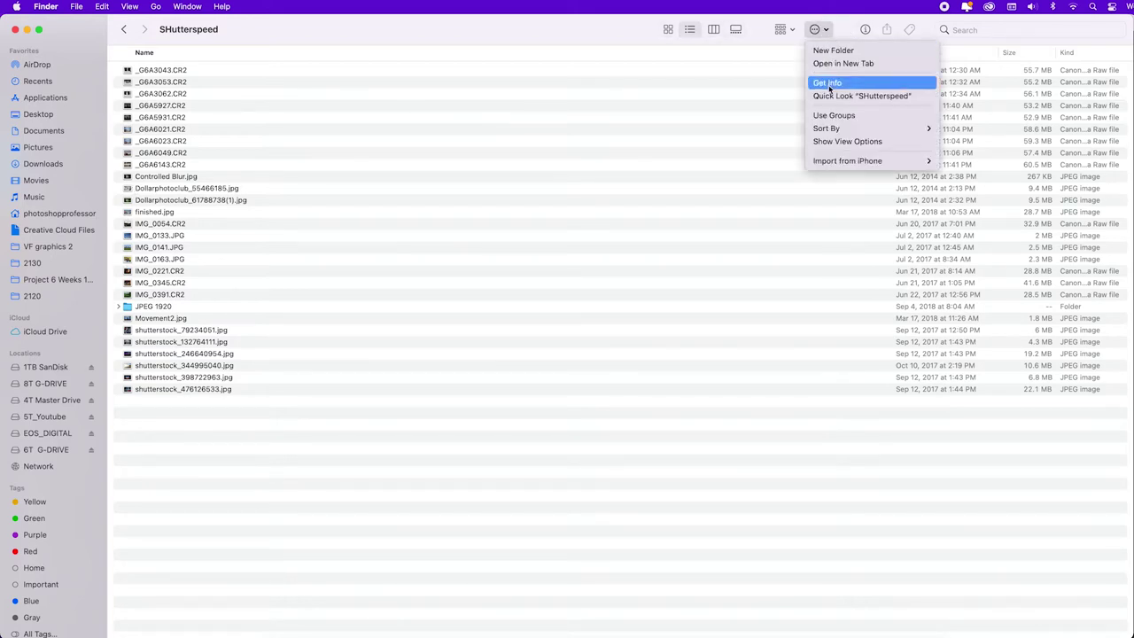
click(840, 143)
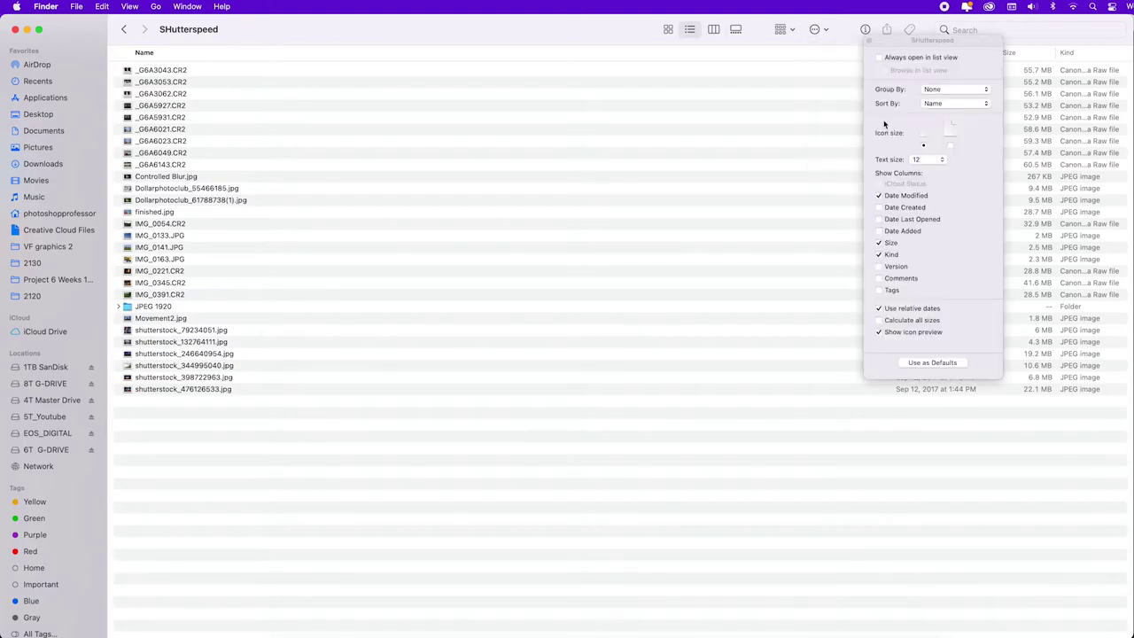
drag(885, 125, 560, 168)
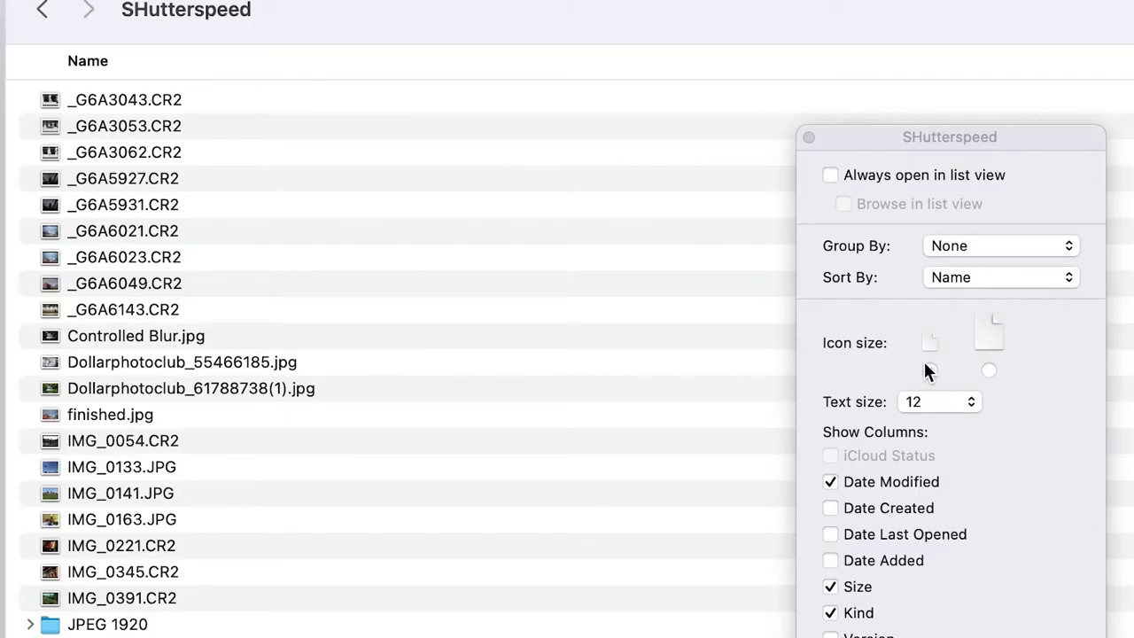
click(989, 371)
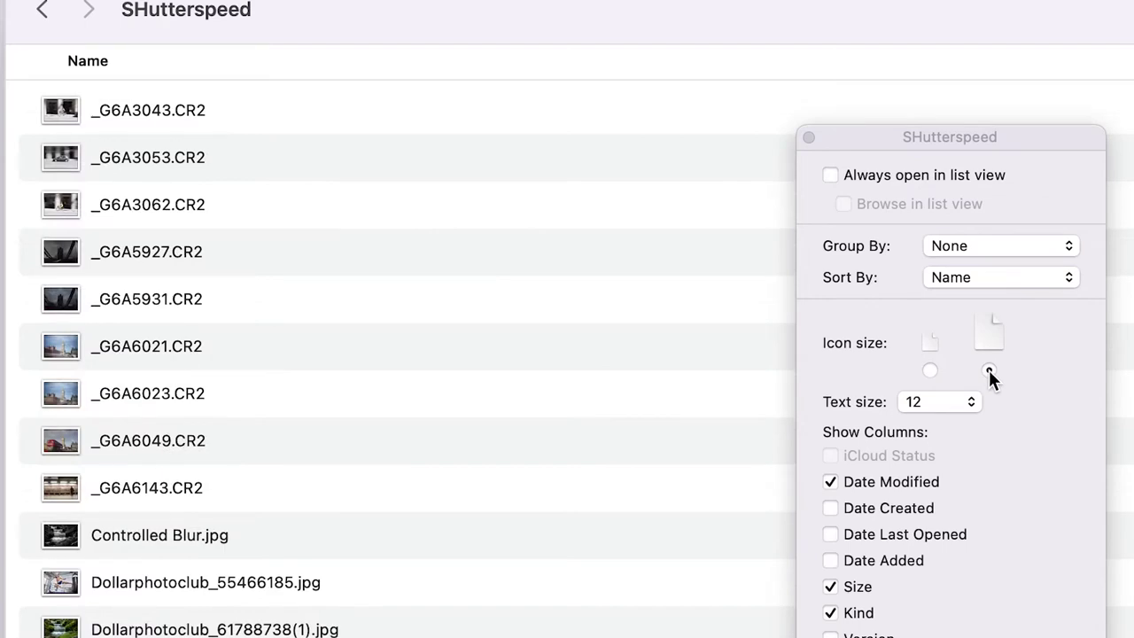
click(808, 139)
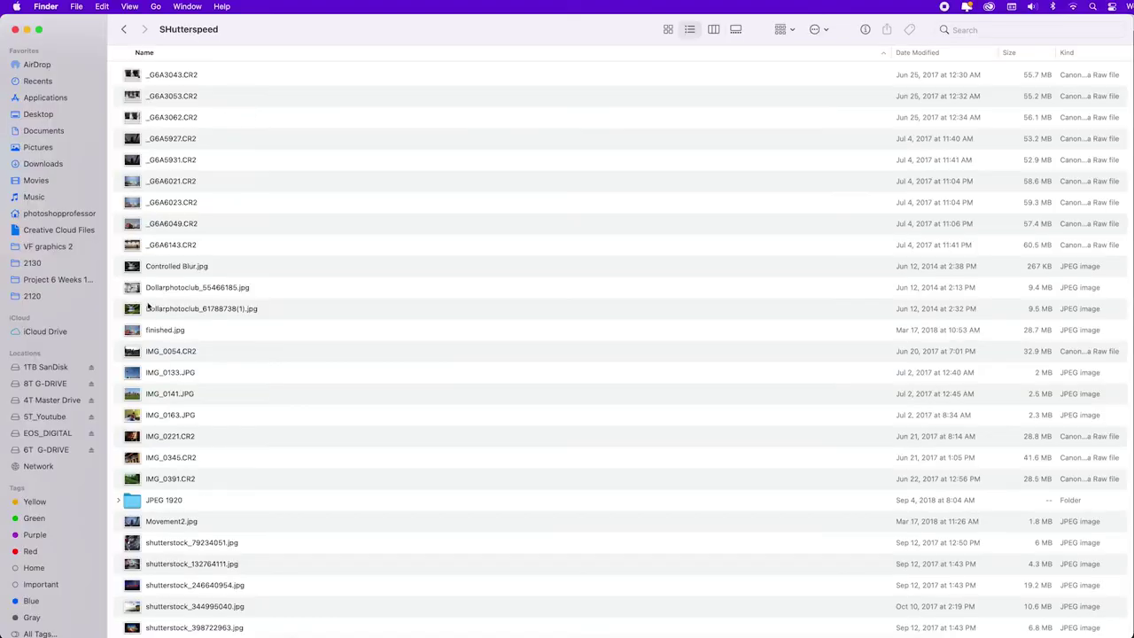
scroll(147, 306, down, 2)
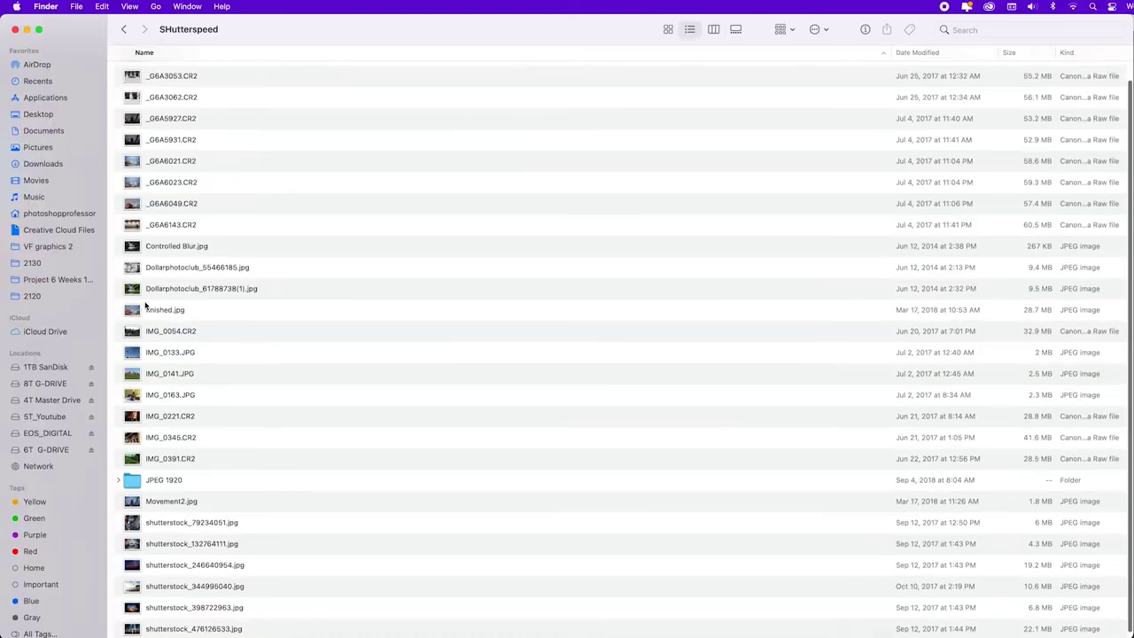
scroll(148, 307, up, 2)
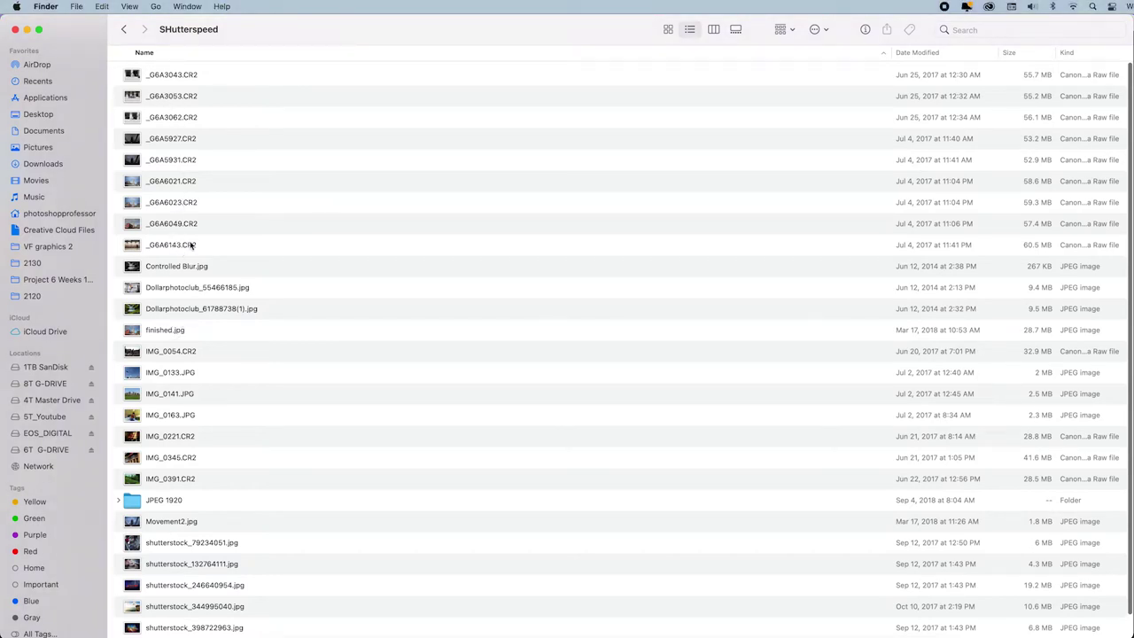
- In column view, preview IMG_0133.JPG, four _G6A CR2 files, then IMG_0054.CR2
click(714, 30)
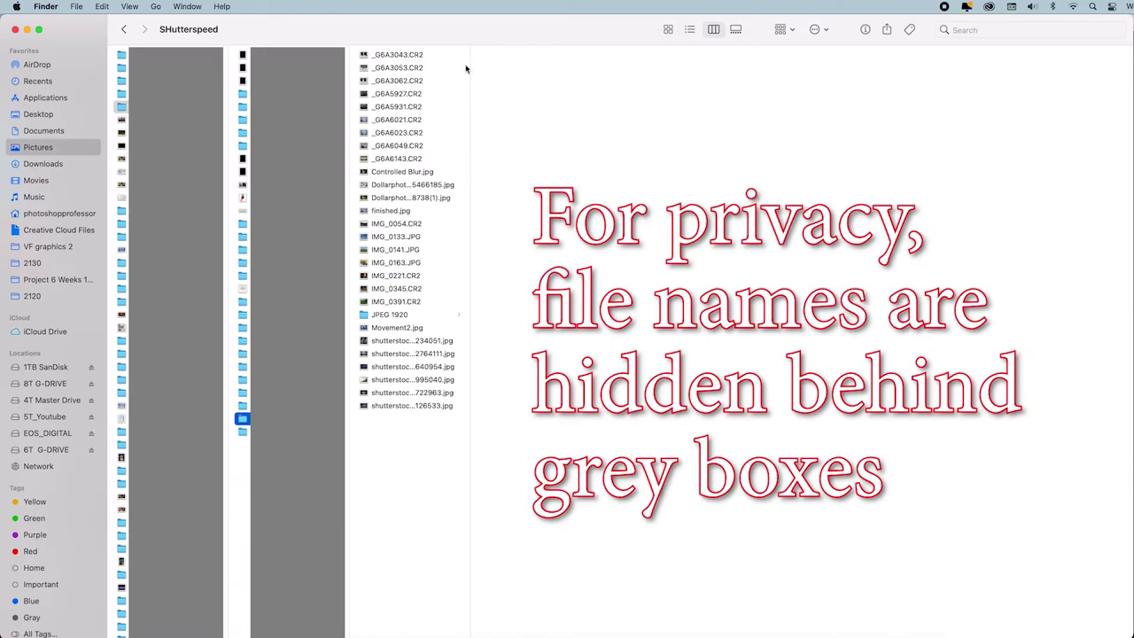
click(395, 236)
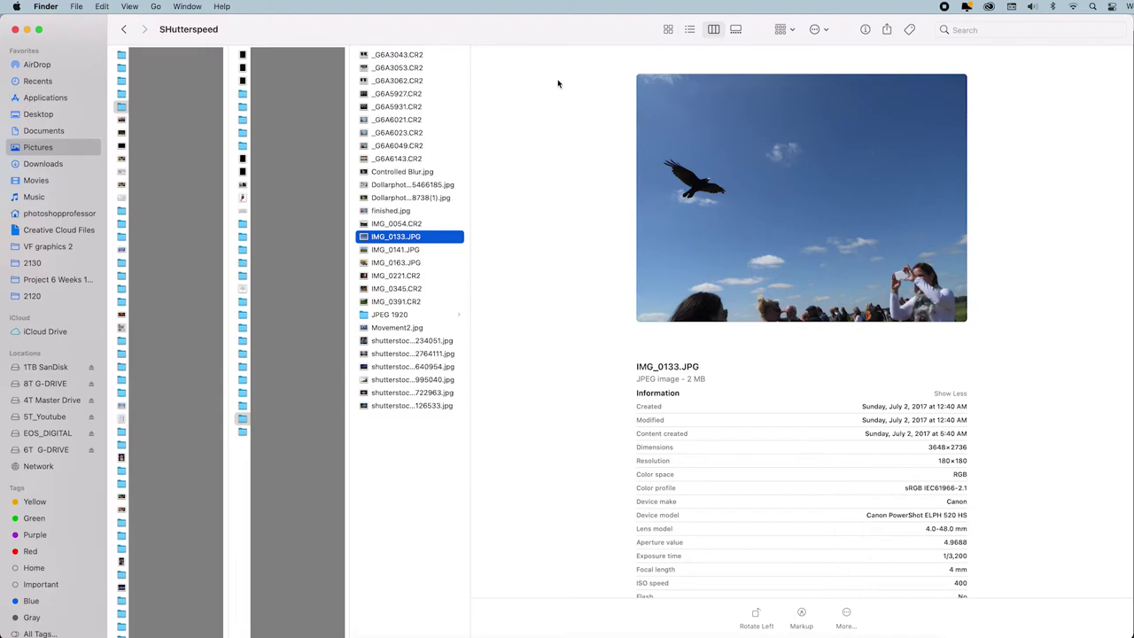
click(412, 107)
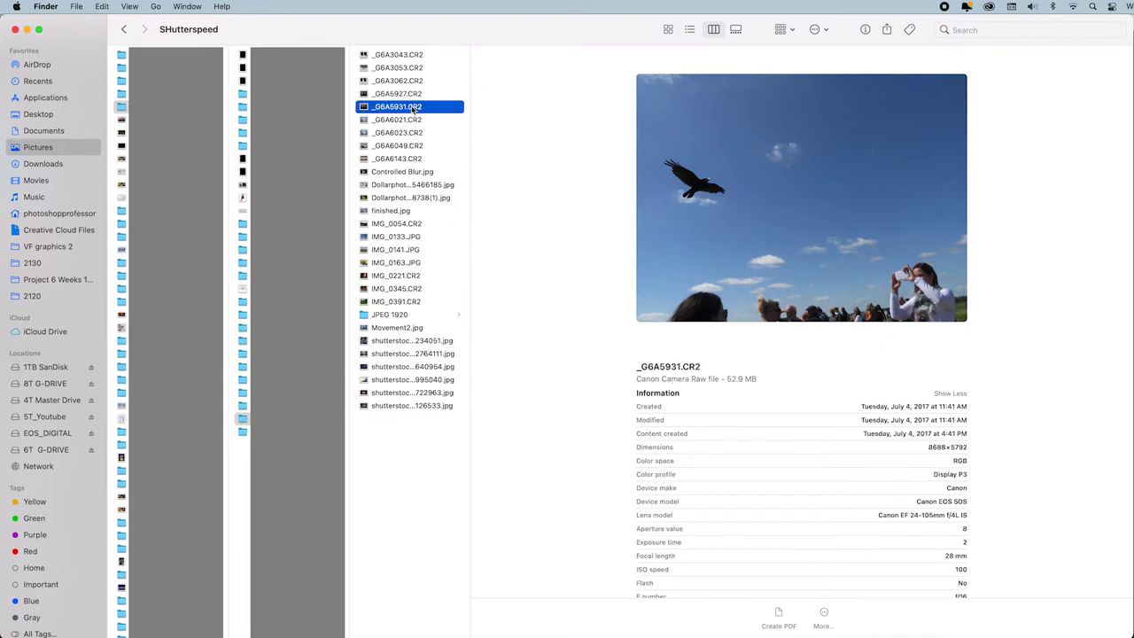
click(413, 133)
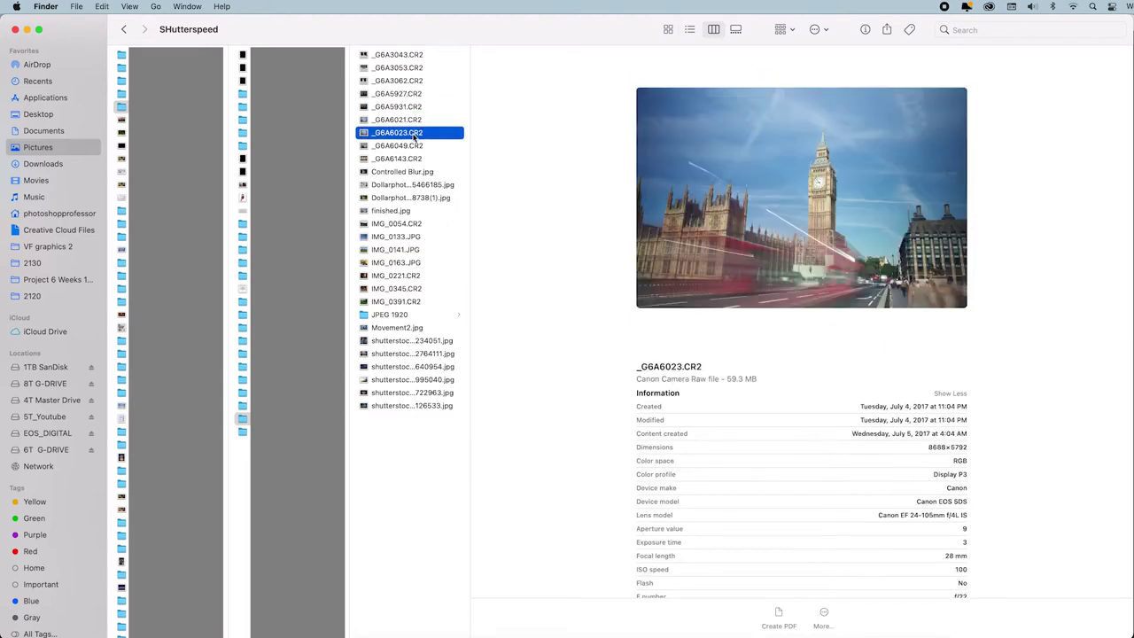
click(412, 147)
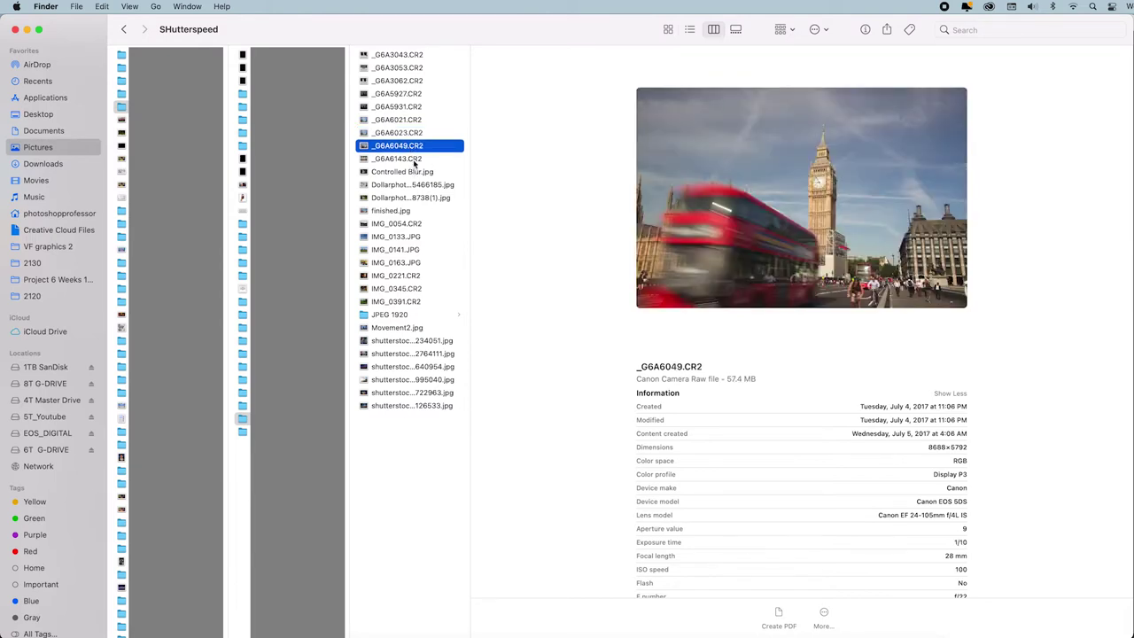
click(412, 160)
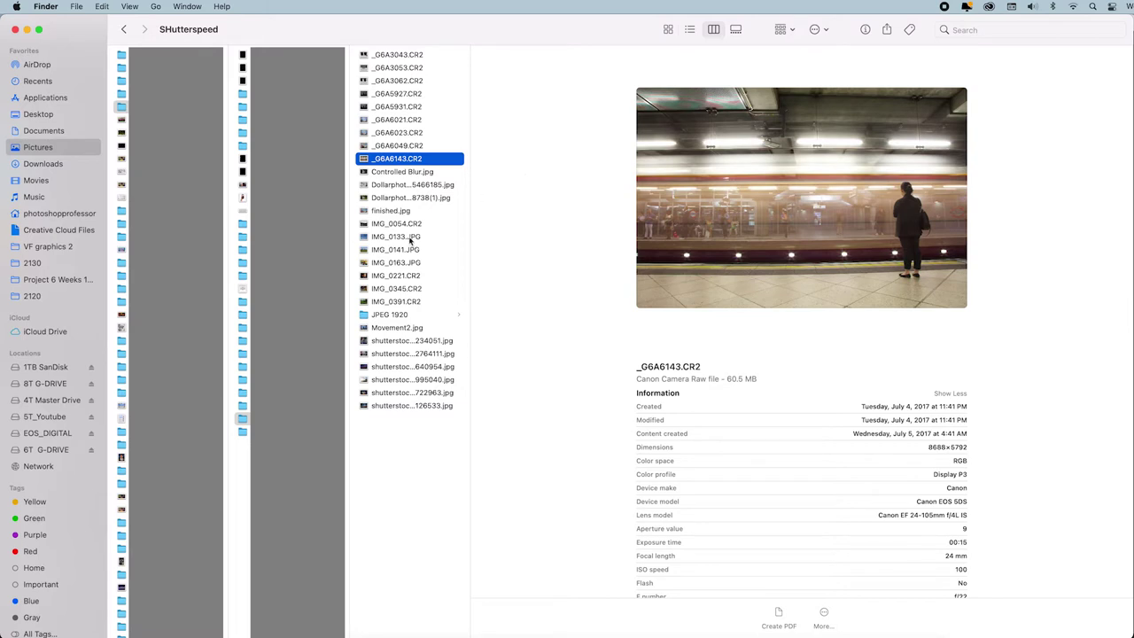
click(413, 224)
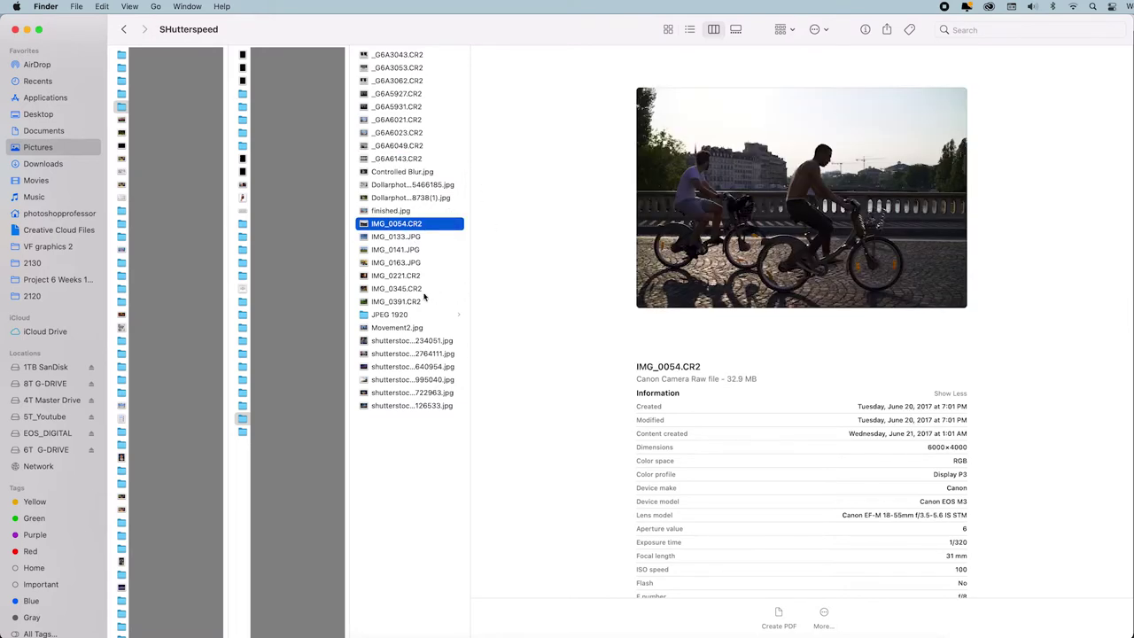
- Close Finder and return to Bridge with slightly larger thumbnails
click(15, 29)
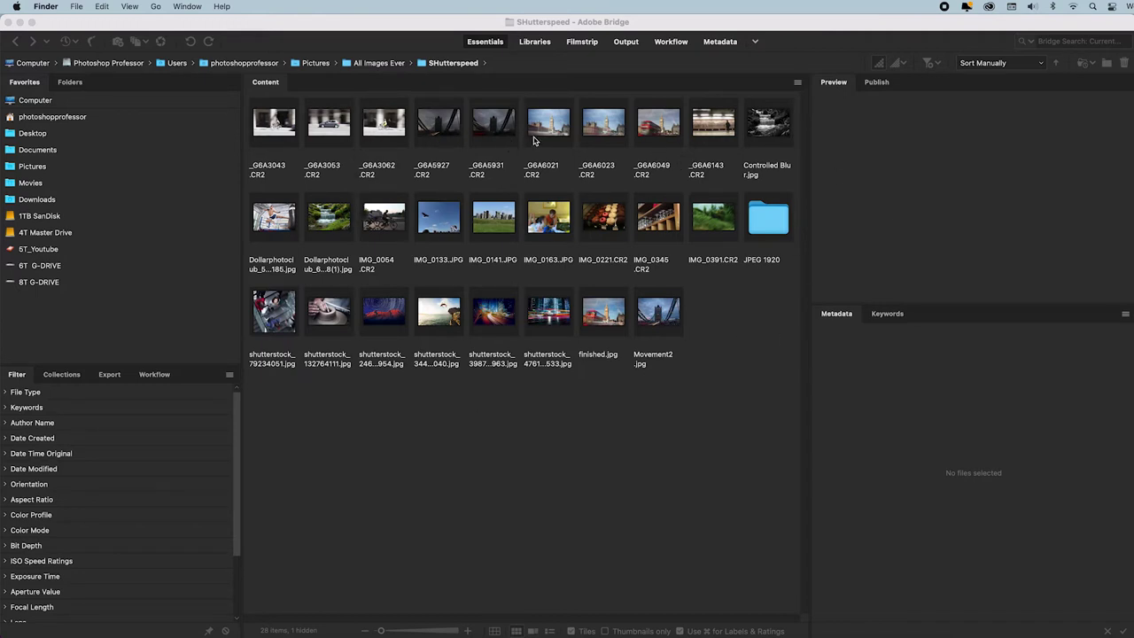
click(383, 633)
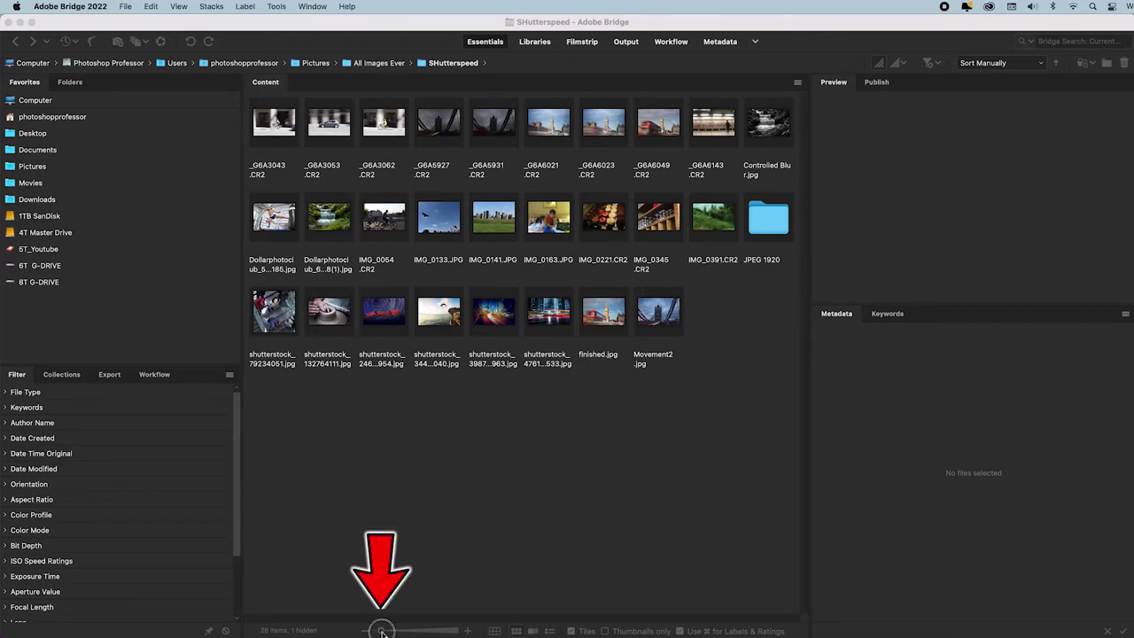
drag(383, 632, 397, 631)
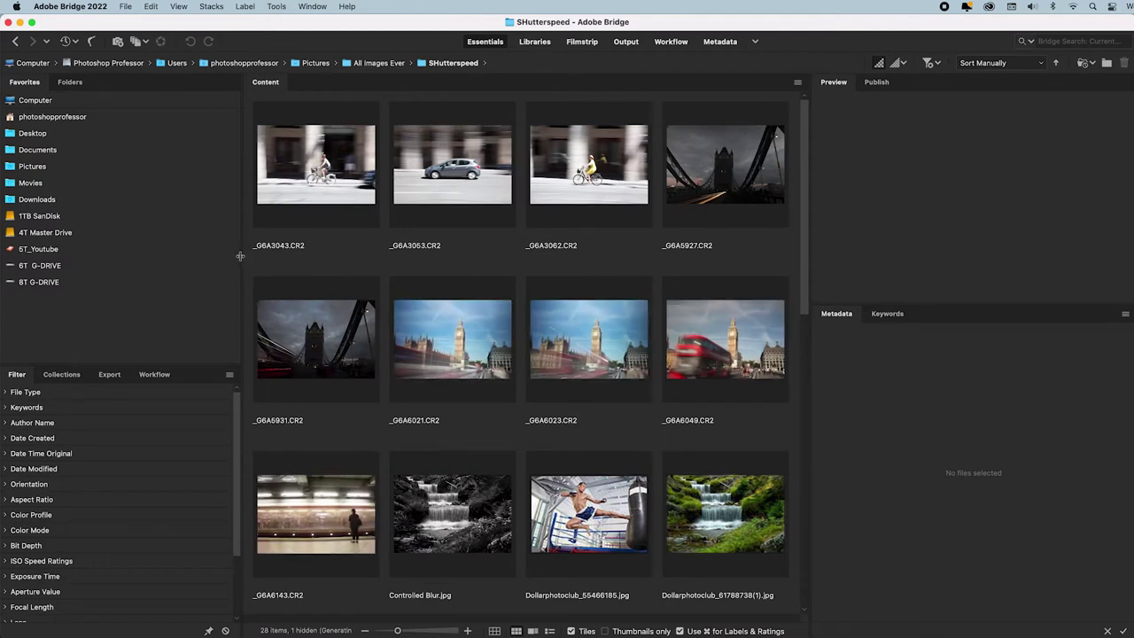
- Narrow the side panels, preview _G6A3062.CR2, and enlarge the preview to three grid columns
drag(240, 256, 118, 243)
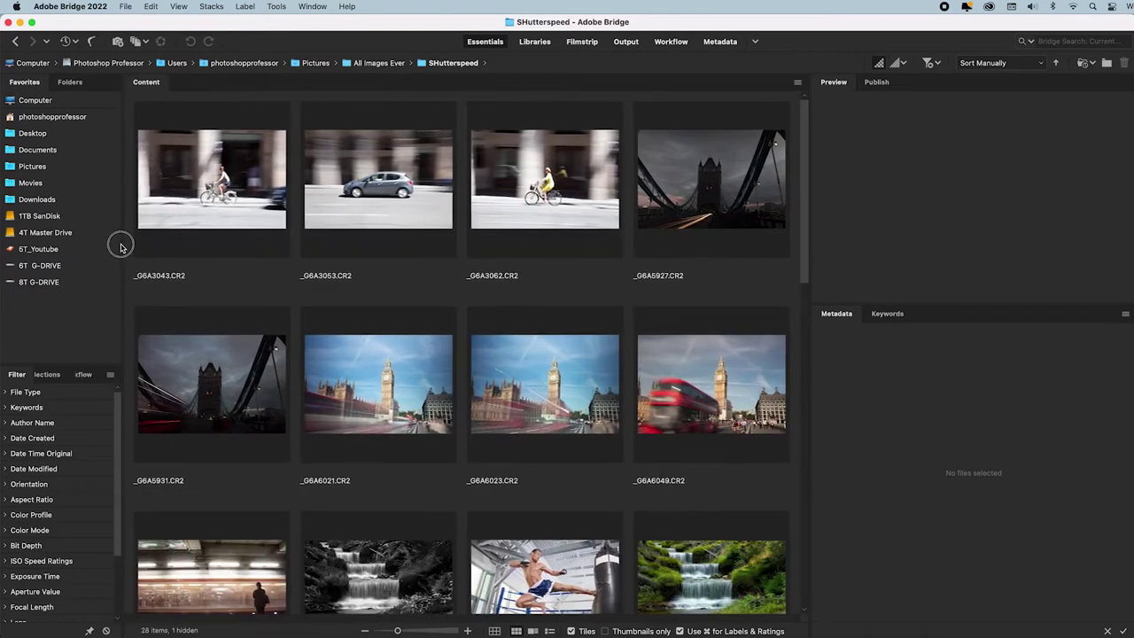
click(548, 203)
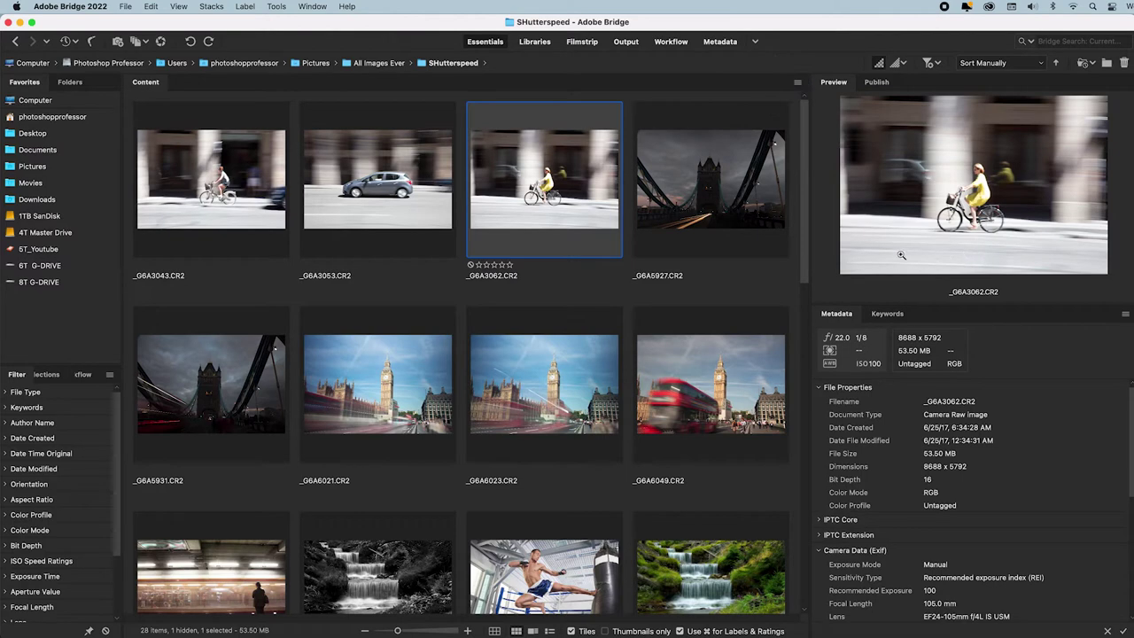
drag(809, 274, 613, 257)
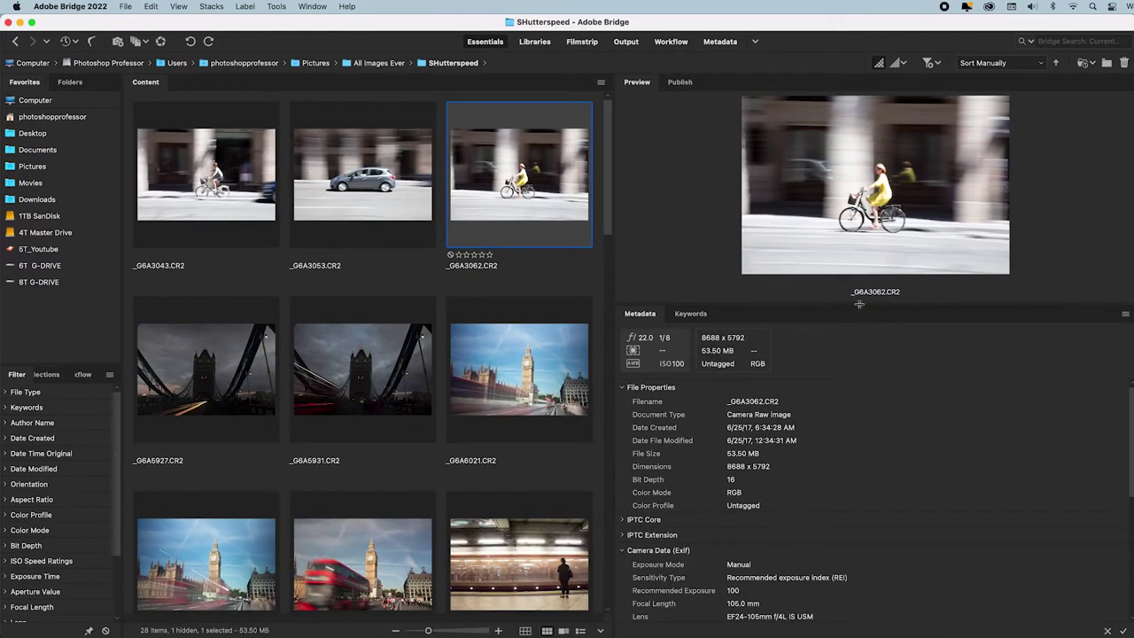
- Enlarge the preview image and step through thumbnails starting from _G6A5931.CR2
drag(857, 304, 844, 448)
click(368, 387)
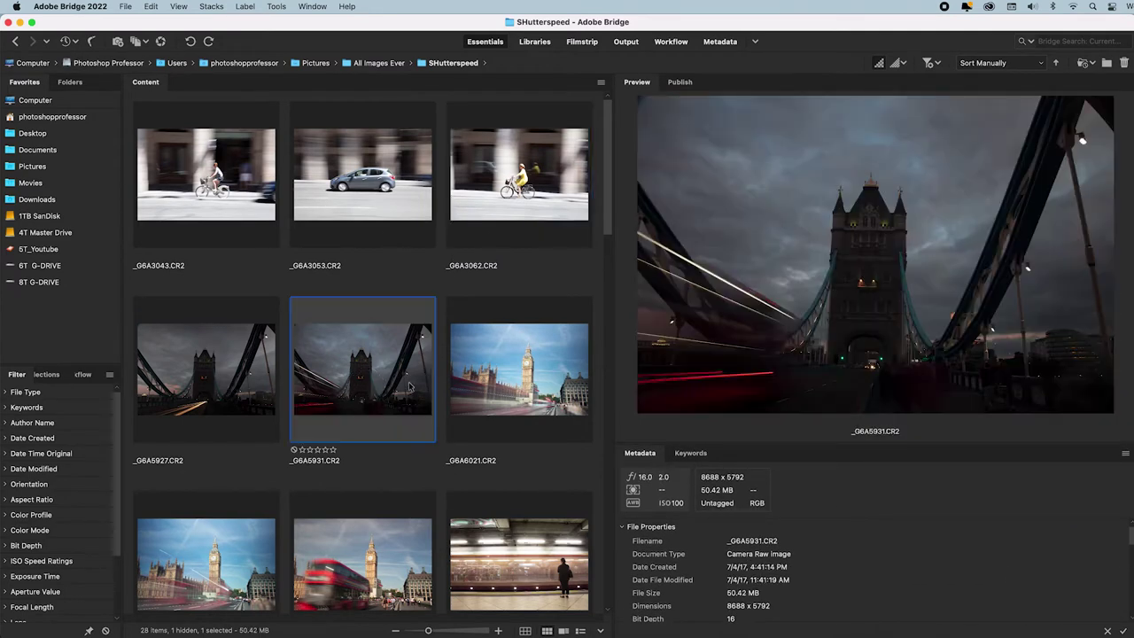
key(Right)
key(Right)
key(Right)
key(Down)
key(Down)
key(Down)
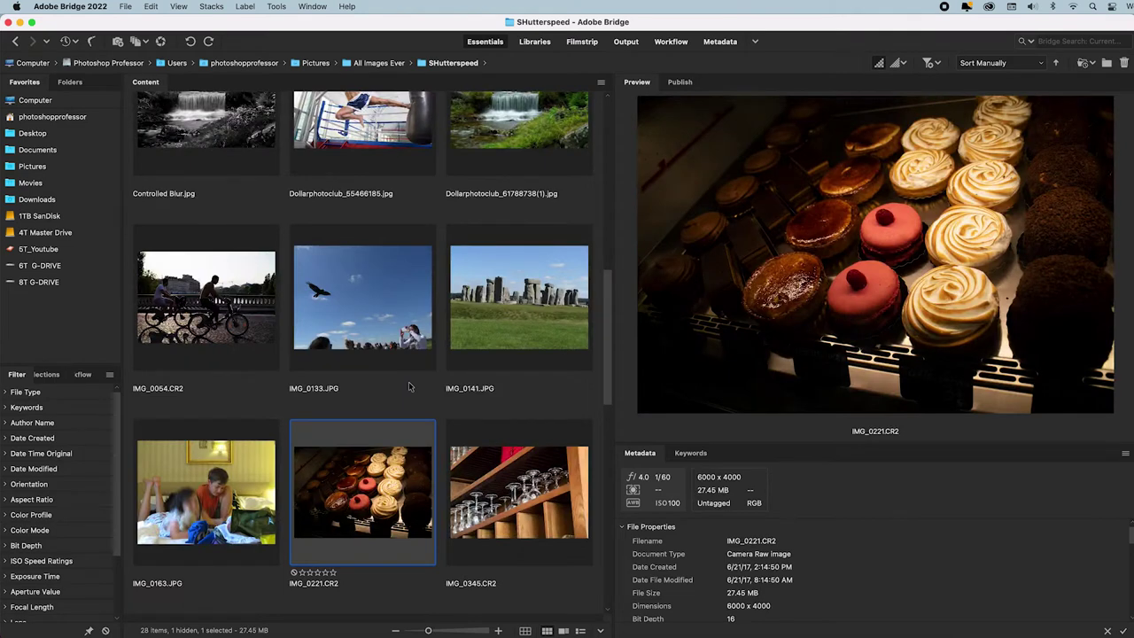
key(Right)
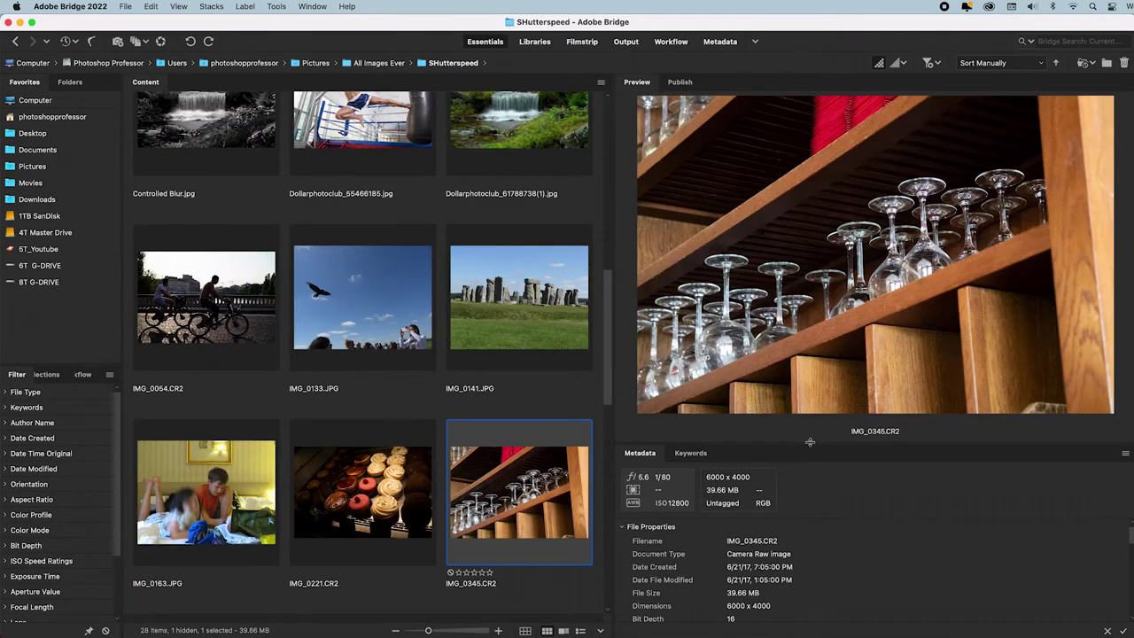
- Shrink the preview, widen the grid to six columns, and preview IMG_0054.CR2
drag(813, 443, 830, 344)
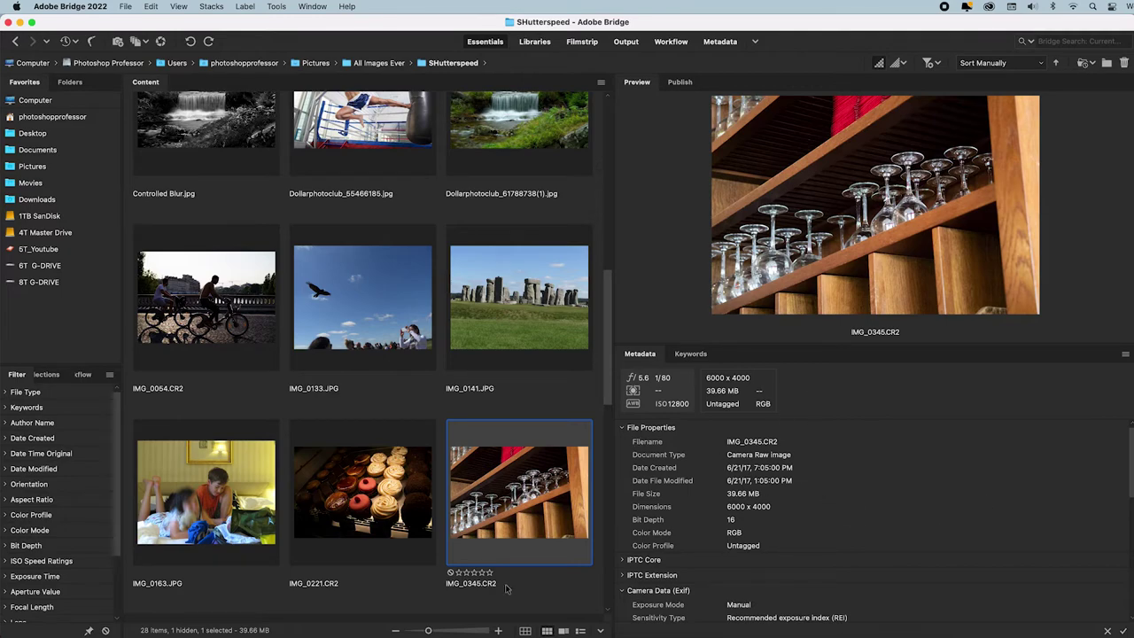
drag(612, 363, 975, 379)
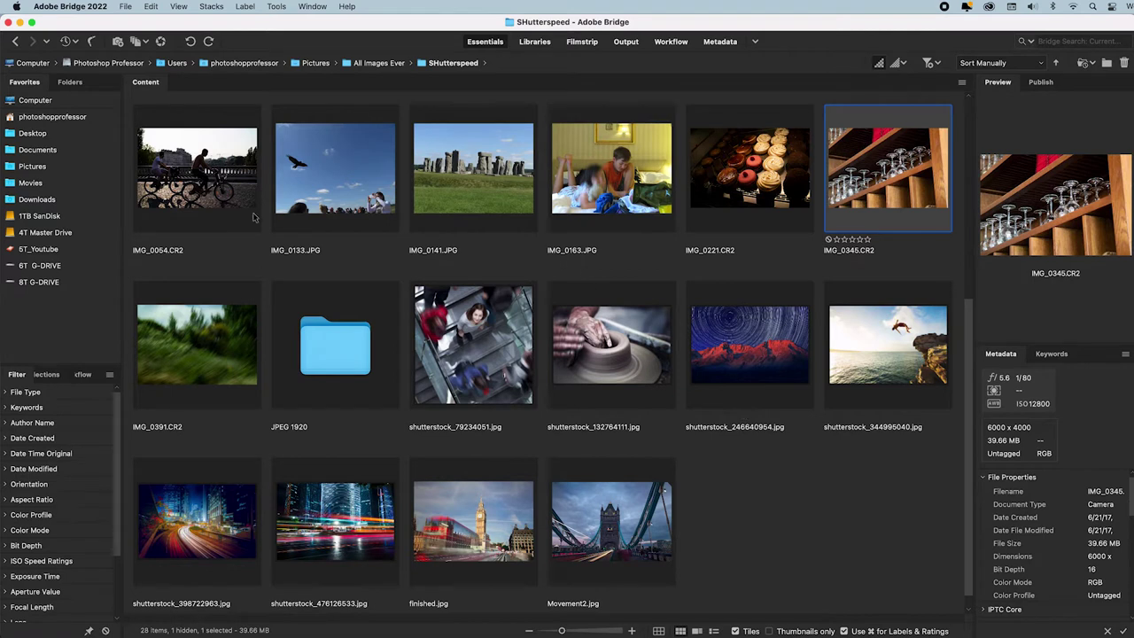
click(223, 174)
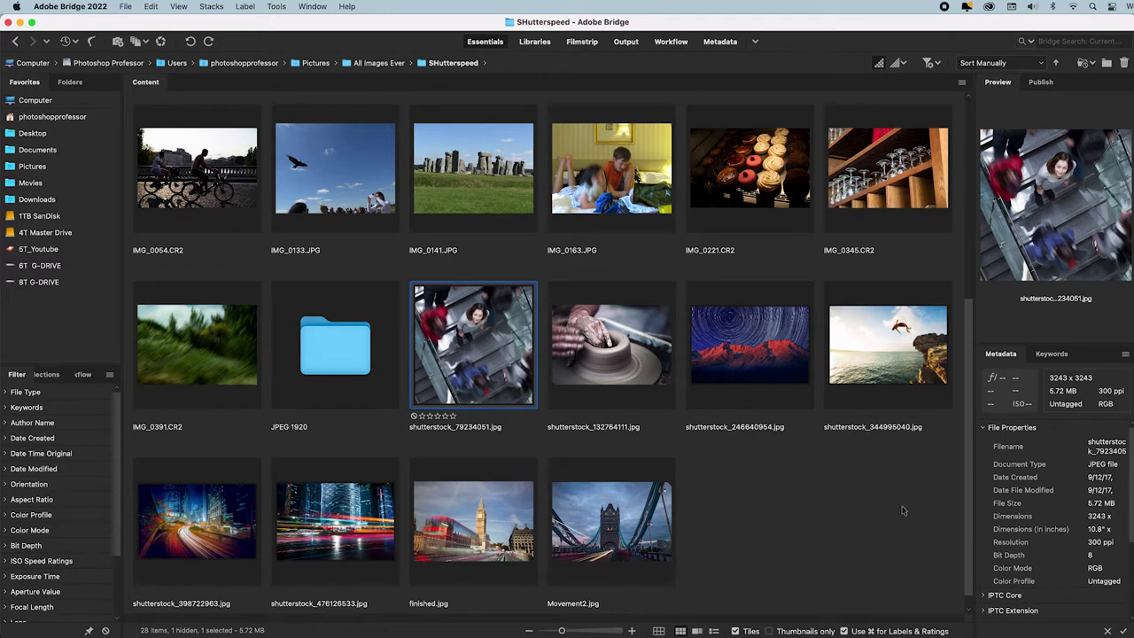
- Rate IMG_0054.CR2, shutterstock_344995040.jpg, finished.jpg and Movement2.jpg five stars each
click(173, 158)
click(178, 240)
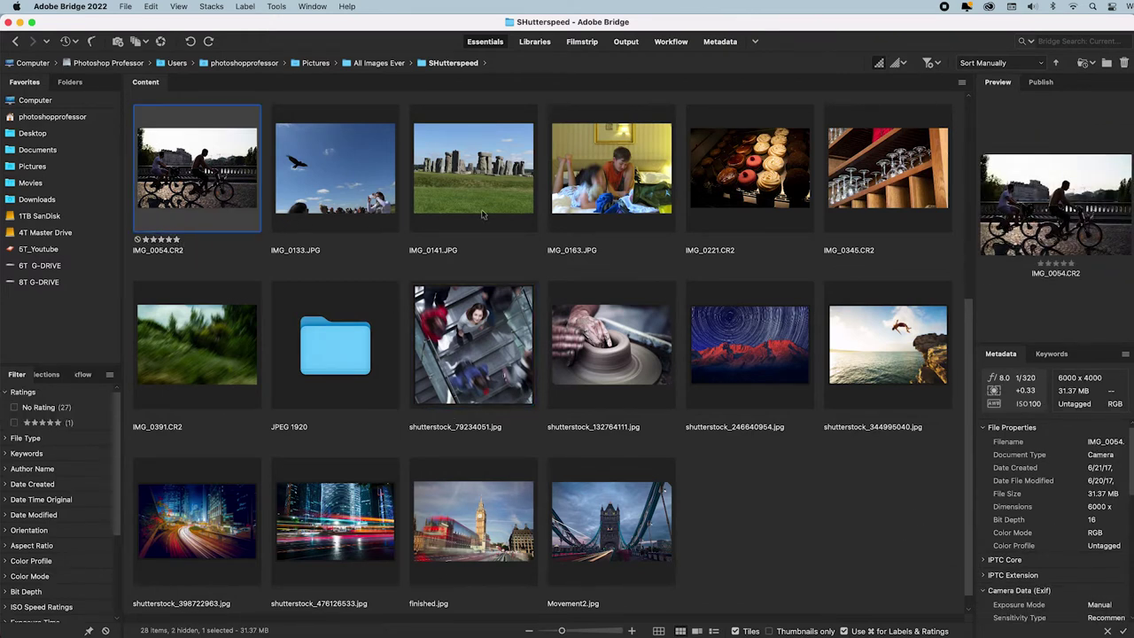
click(883, 351)
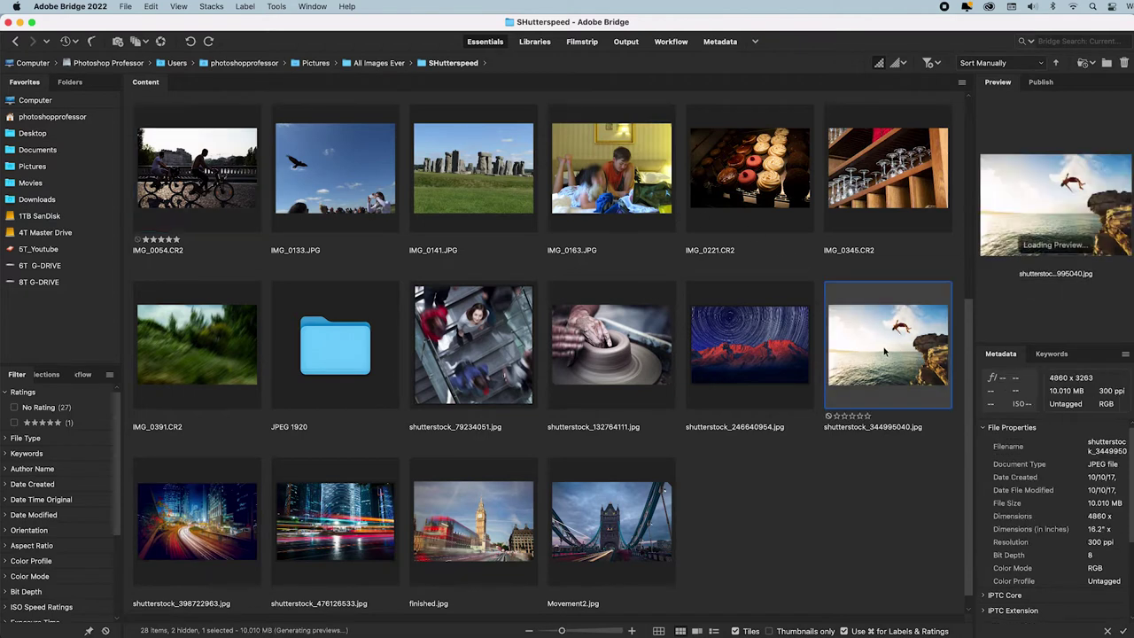
click(866, 416)
click(516, 556)
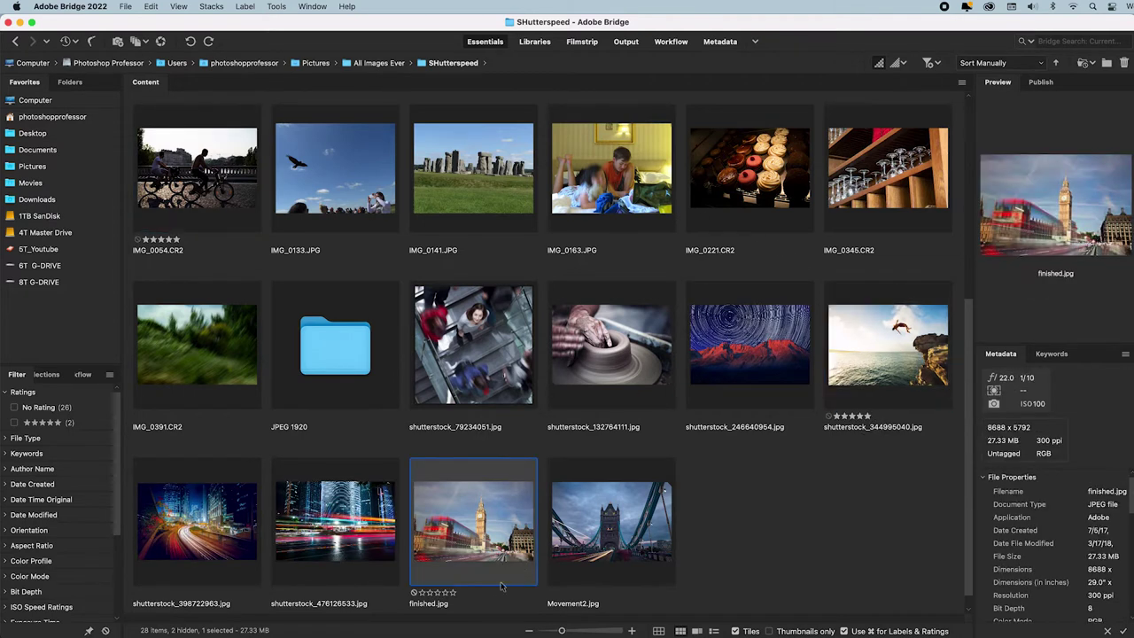
click(453, 592)
click(639, 552)
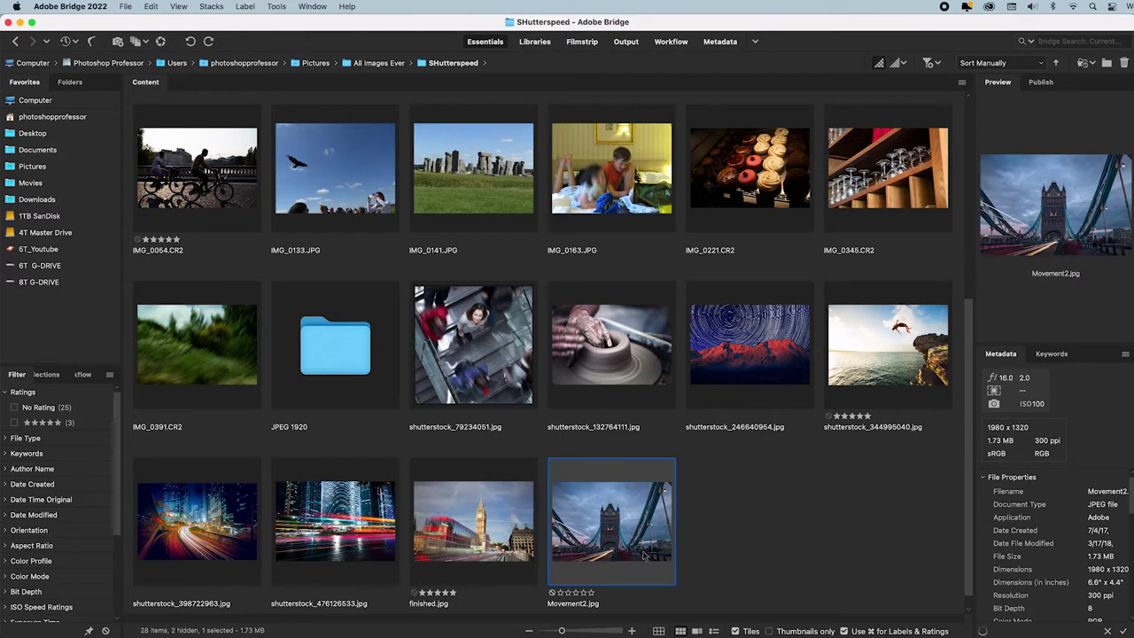
click(590, 592)
- Label the bottom-row four images, IMG_0391.CR2 and shutterstock_246640954.jpg Approved
shift+click(196, 549)
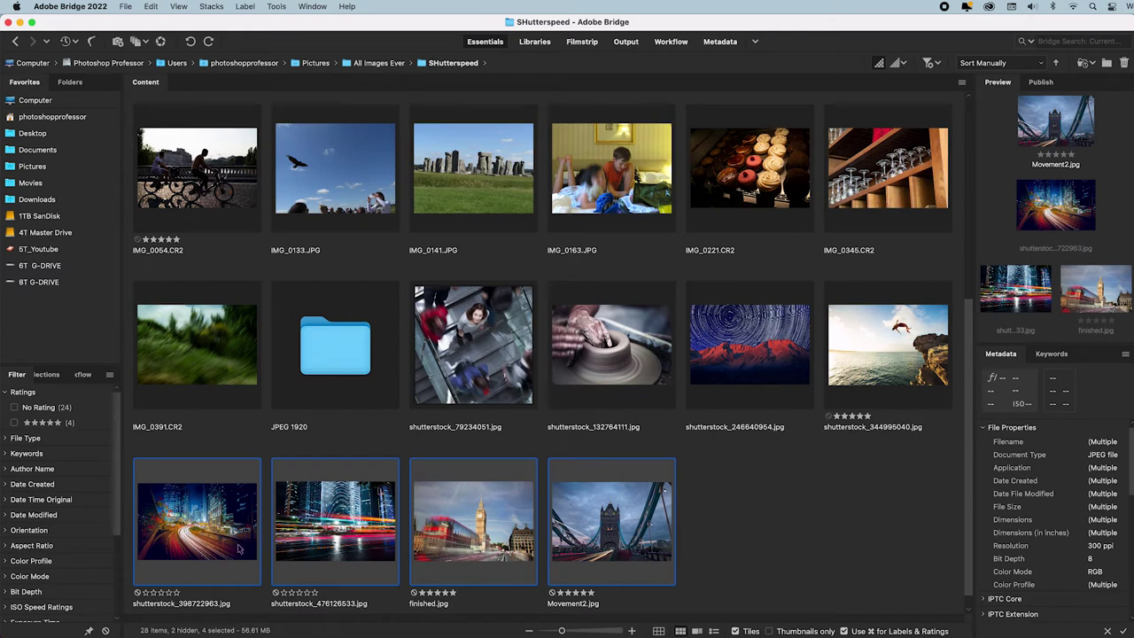
super+click(189, 355)
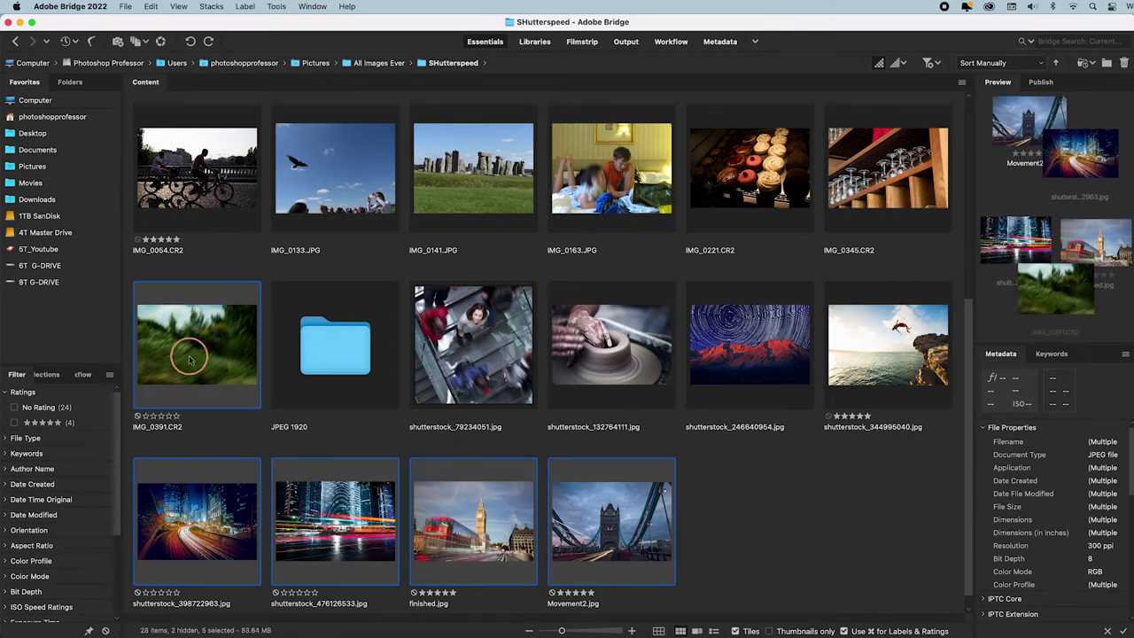
super+click(749, 337)
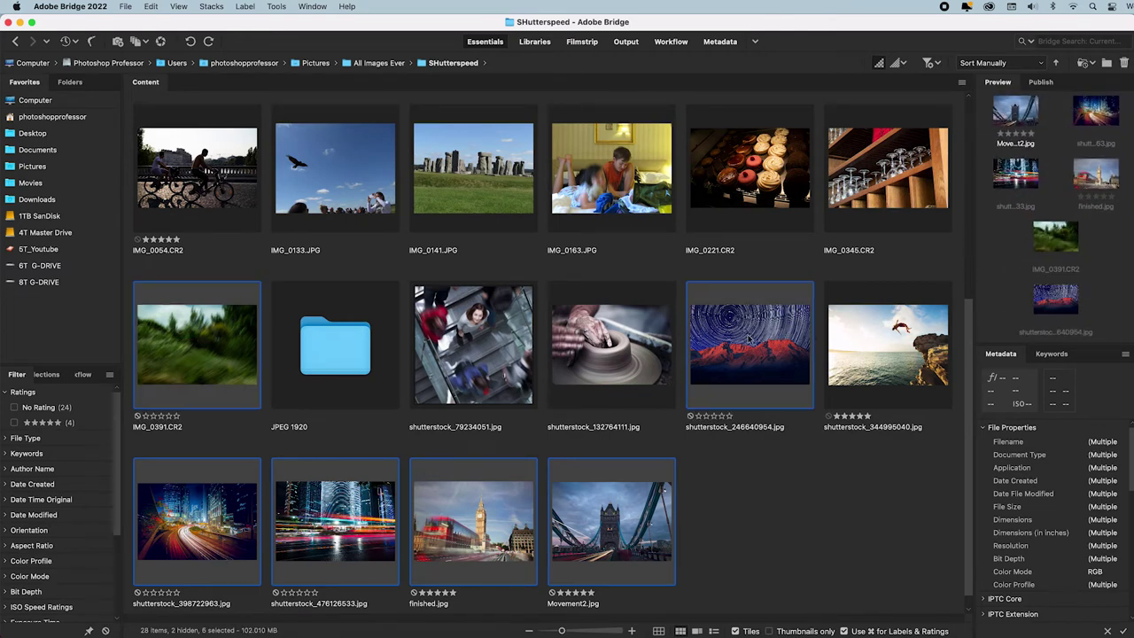
scroll(749, 337, down, 1)
right_click(748, 336)
mouse_move(819, 611)
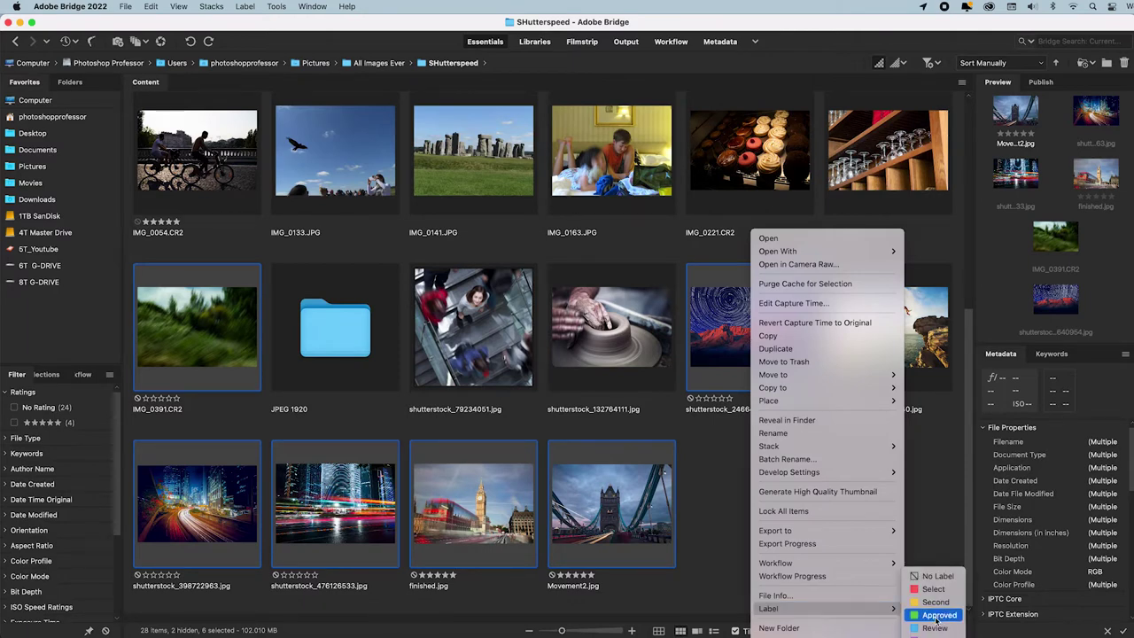
click(938, 614)
- Filter to Approved five-star images, then clear both filters to show everything
click(14, 422)
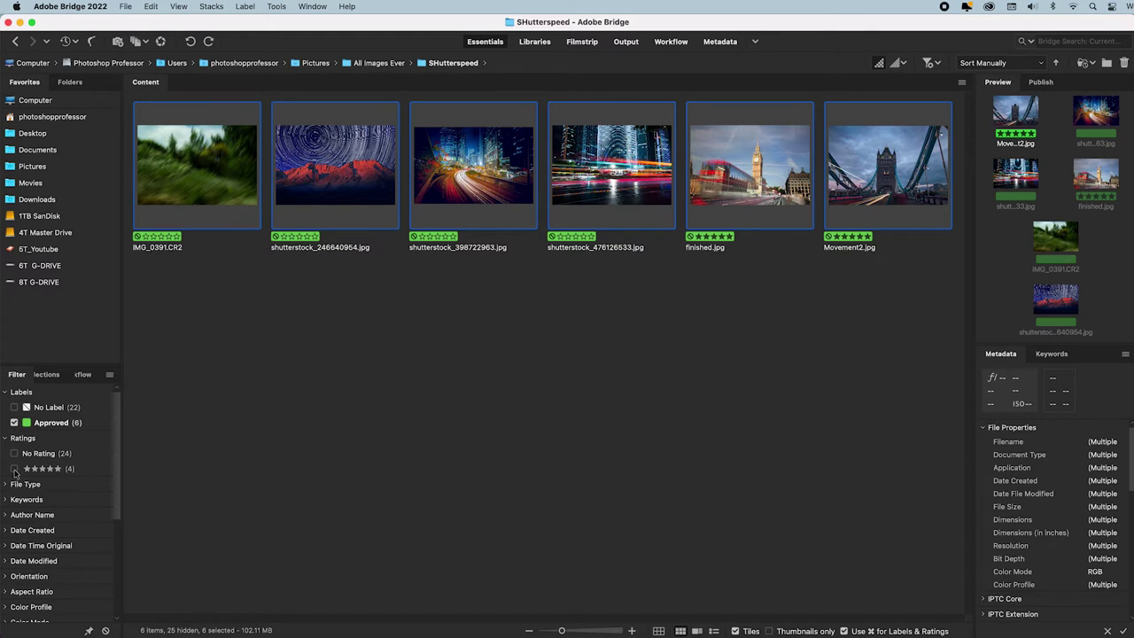
click(14, 469)
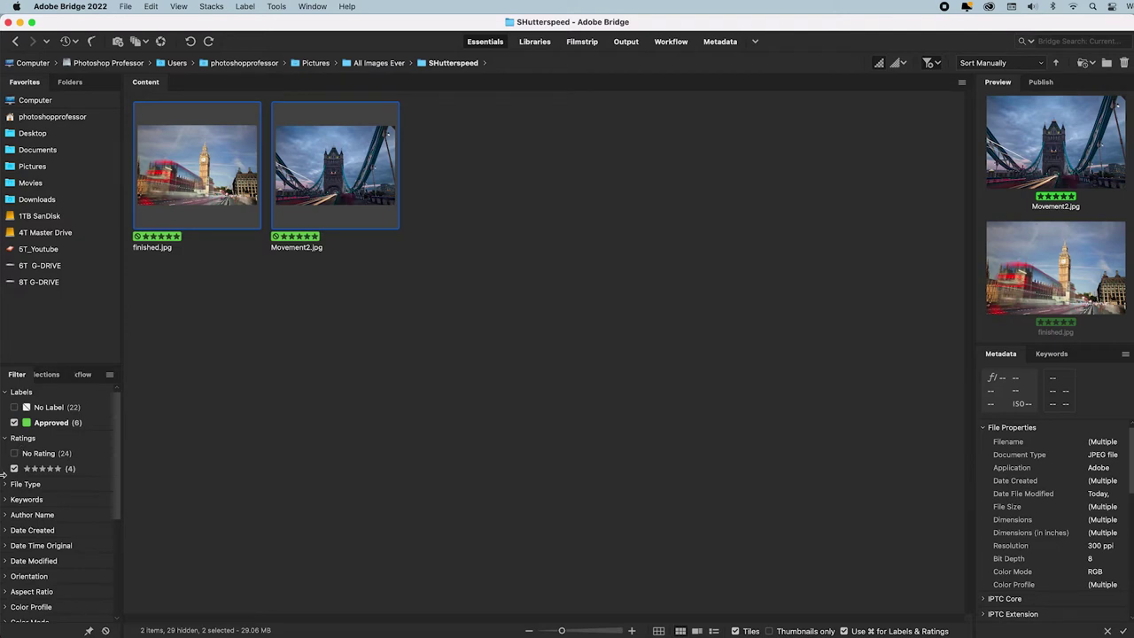
click(14, 468)
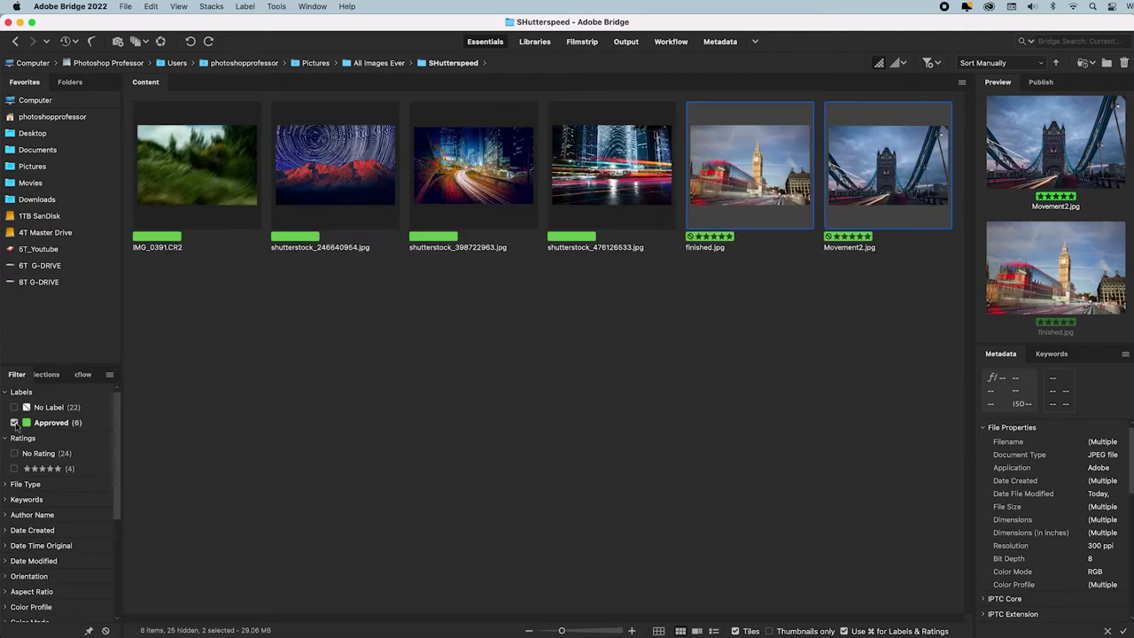
click(14, 423)
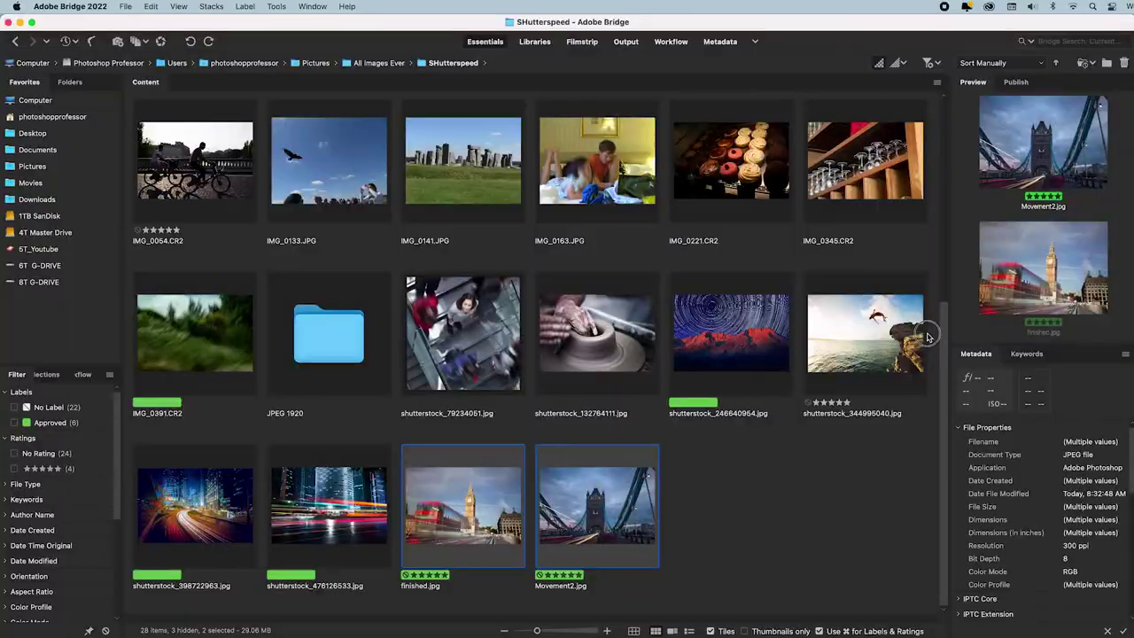
- Preview shutterstock_79234051.jpg in an enlarged panel and loupe the woman's face at 200%
drag(975, 326, 806, 326)
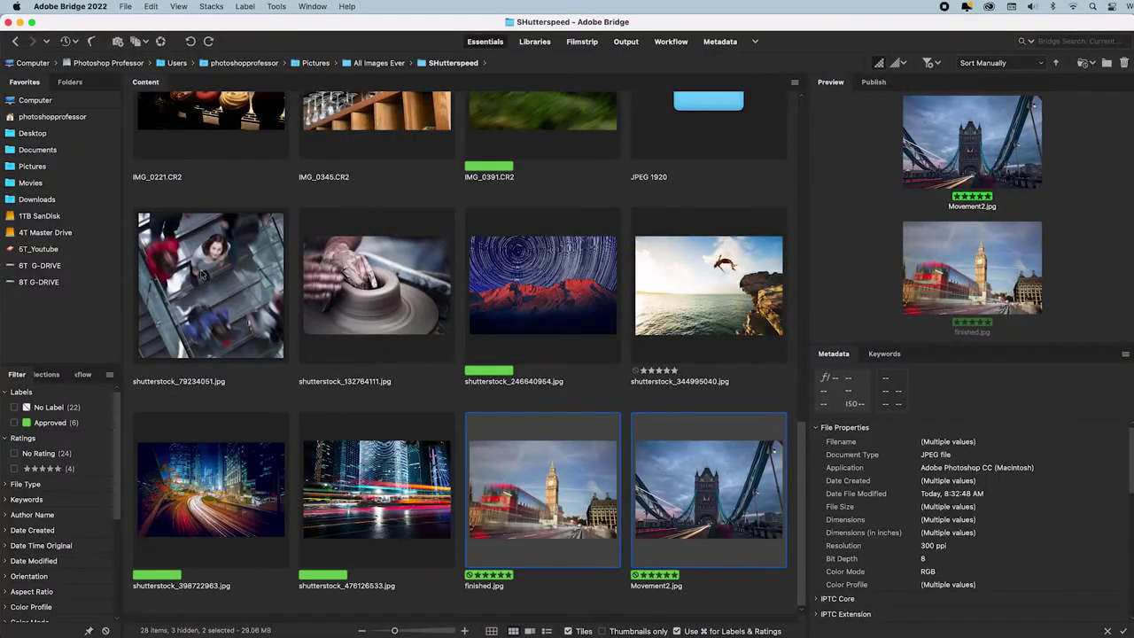
click(227, 264)
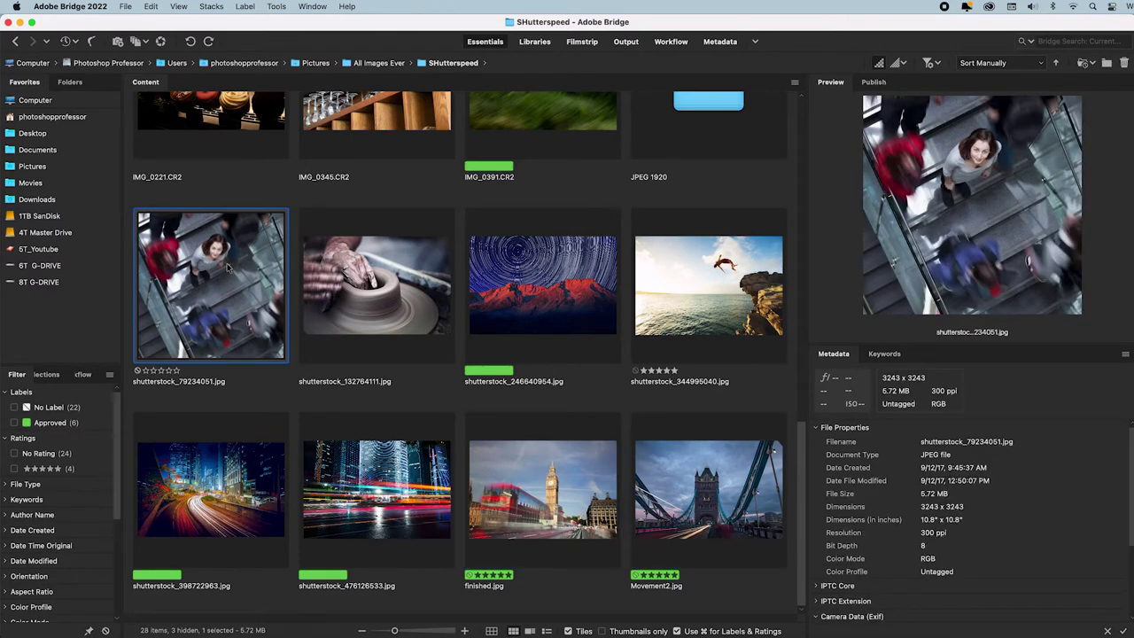
drag(806, 267, 631, 261)
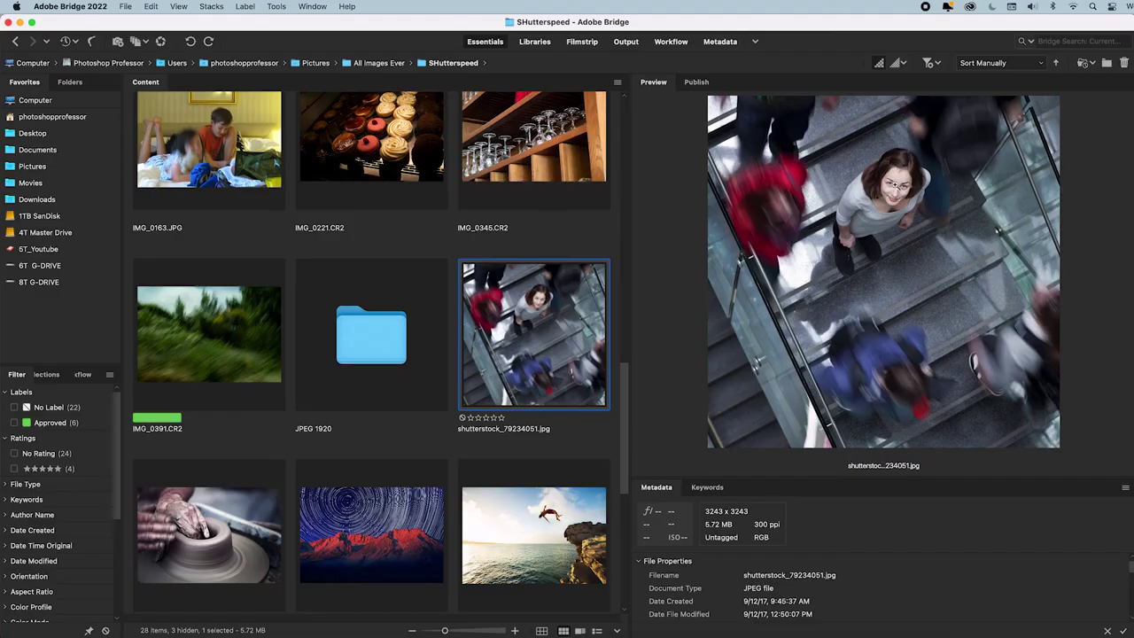
click(890, 184)
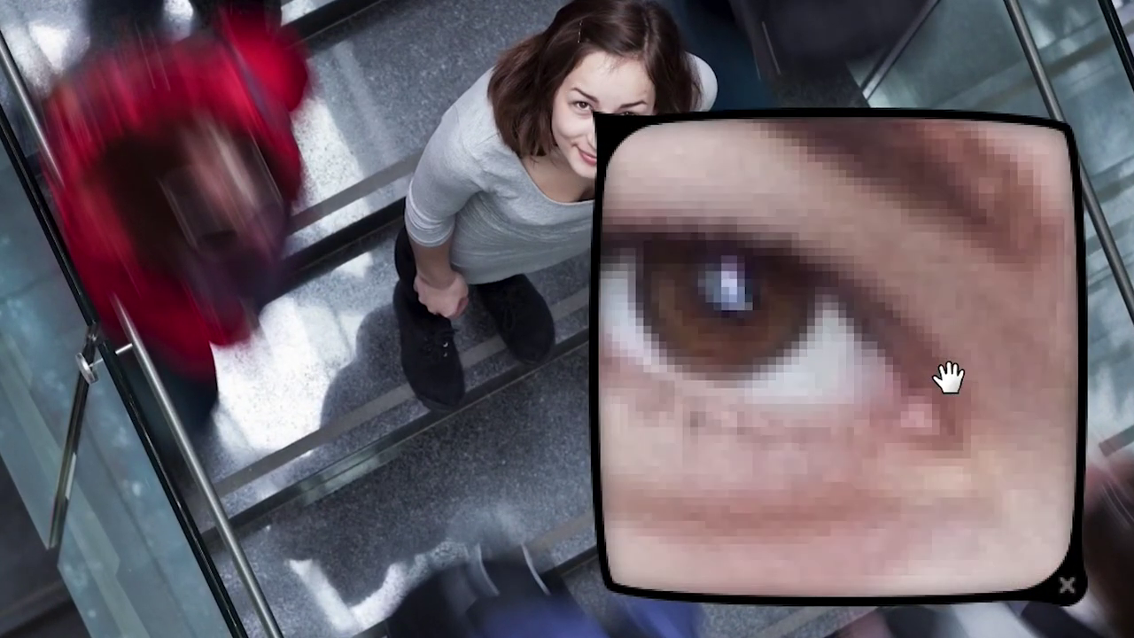
scroll(948, 377, down, 2)
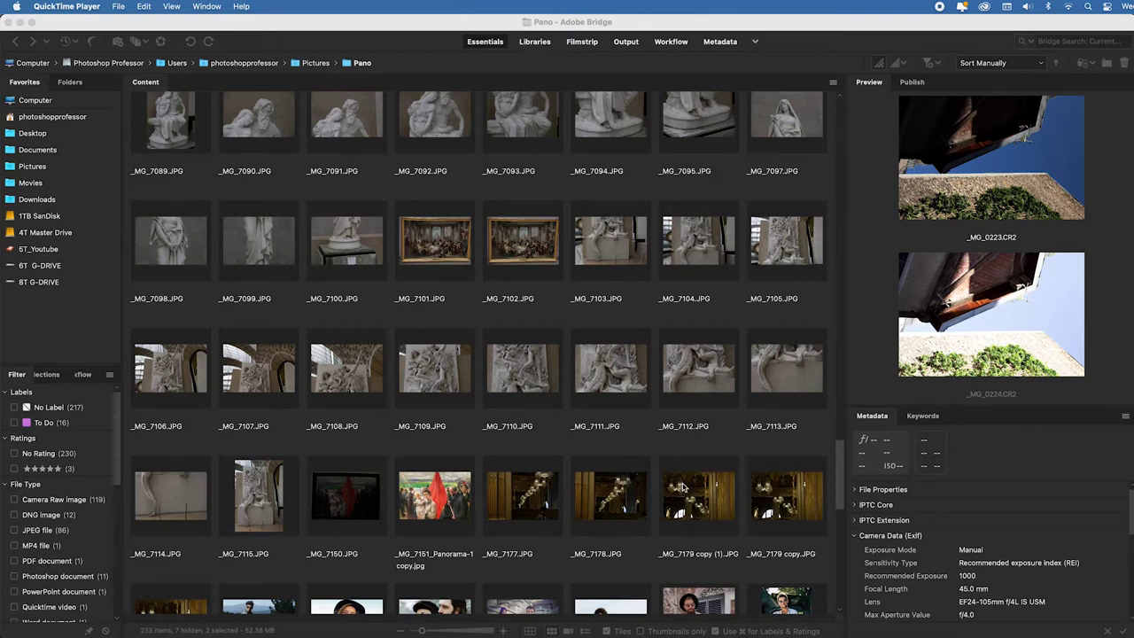
- Preview the Willmore PDF and page forward to page 6
drag(846, 464, 845, 564)
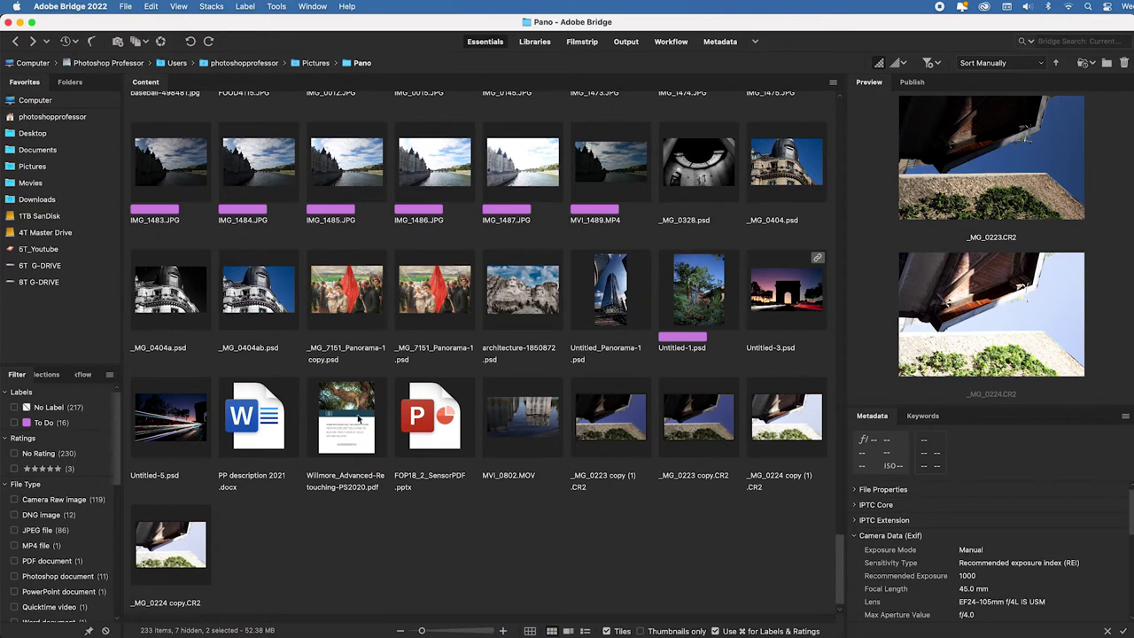
click(367, 409)
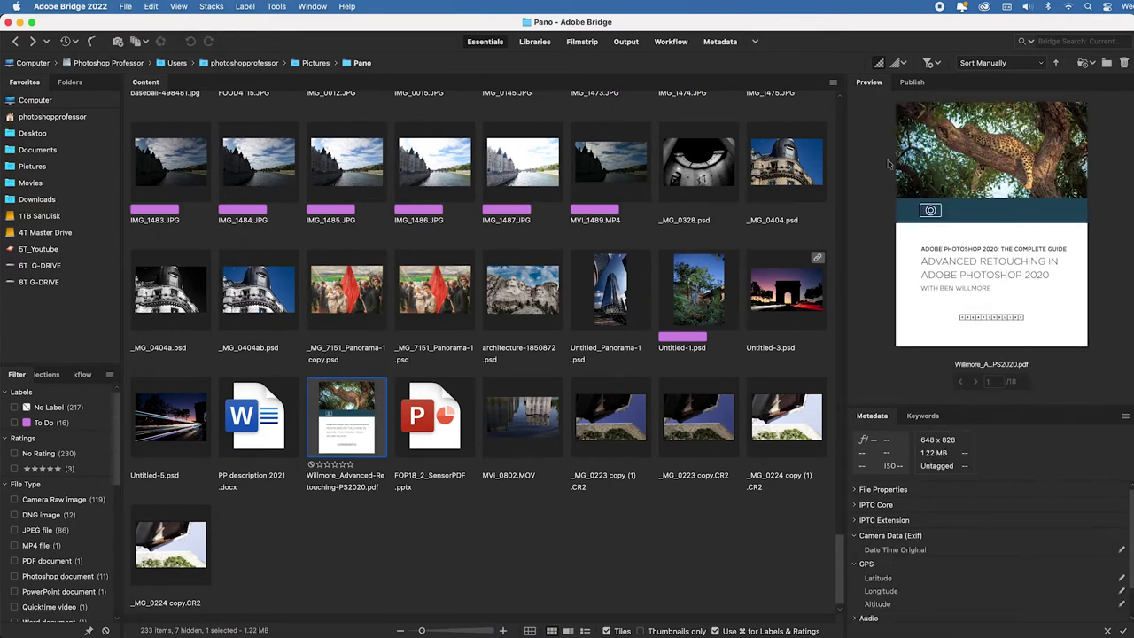
click(976, 381)
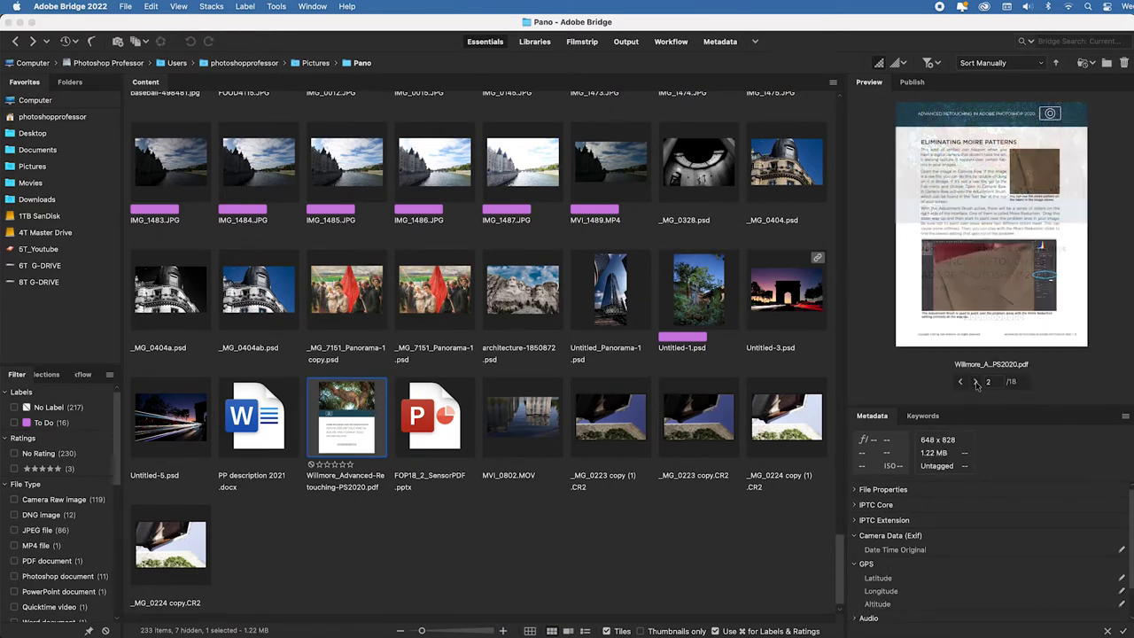
click(976, 382)
click(975, 382)
click(976, 382)
click(977, 383)
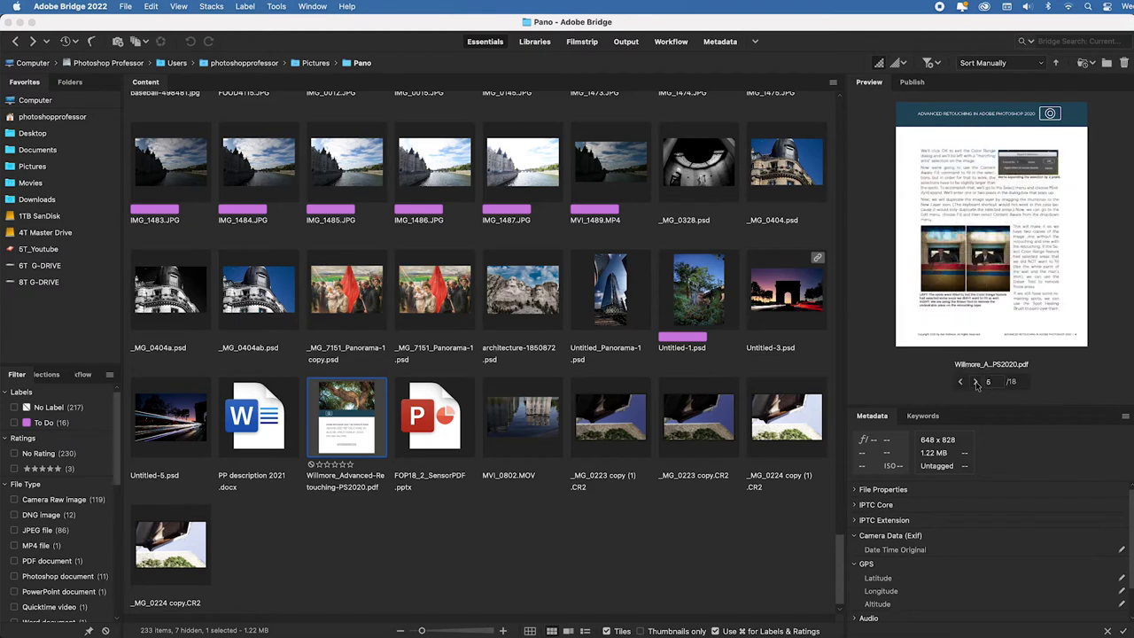
- Play the MVI_0802.MOV video preview and scrub forward through it
click(533, 433)
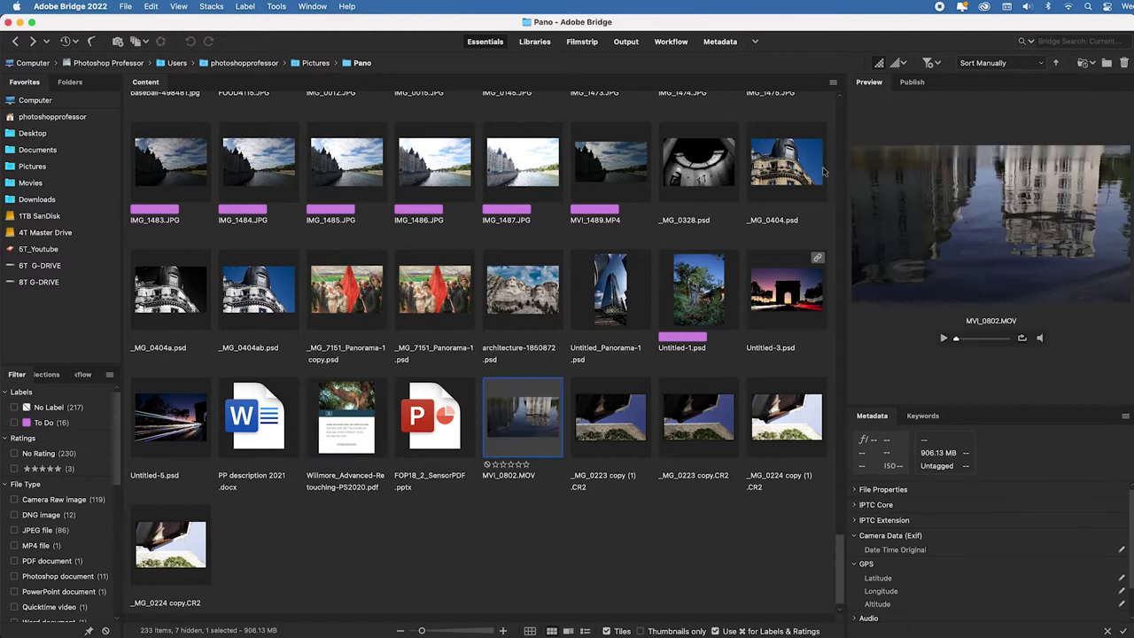
click(942, 337)
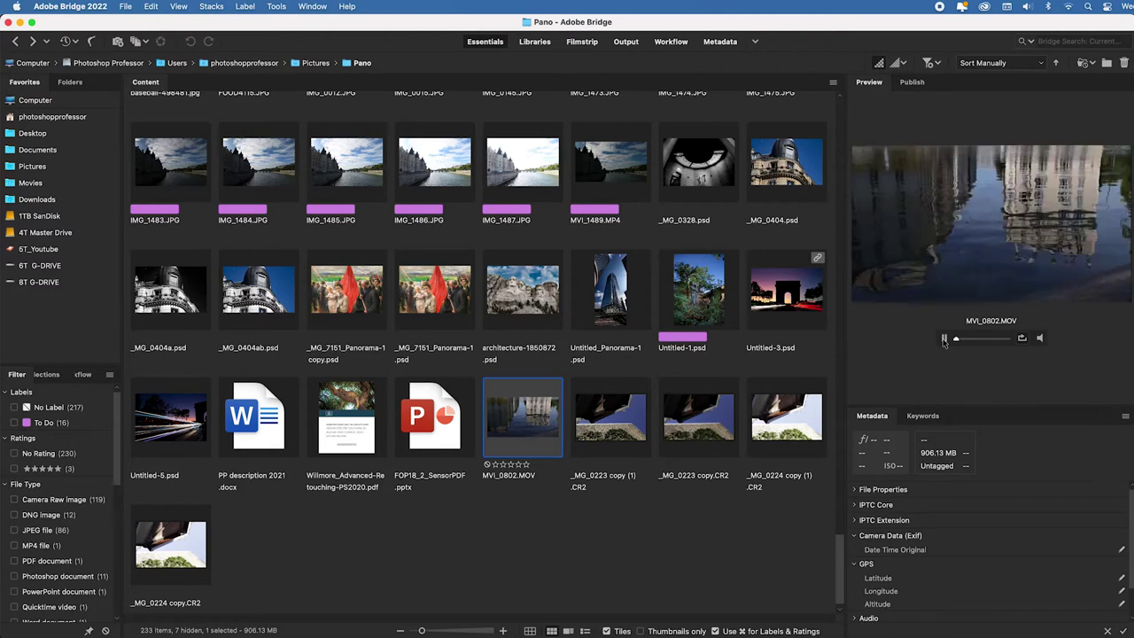
drag(958, 343, 997, 344)
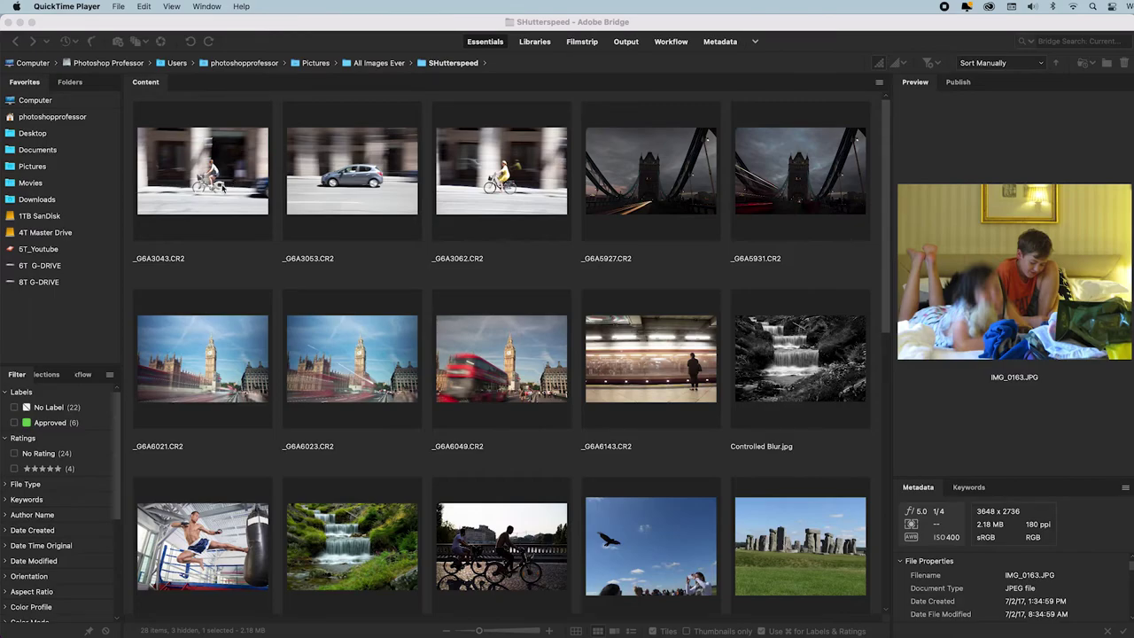
- Edit _G6A3062.CR2 in Camera Raw (Clarity +22, Dehaze +26, Highlights -66, Exposure -0.40) and open it in Photoshop
double_click(494, 192)
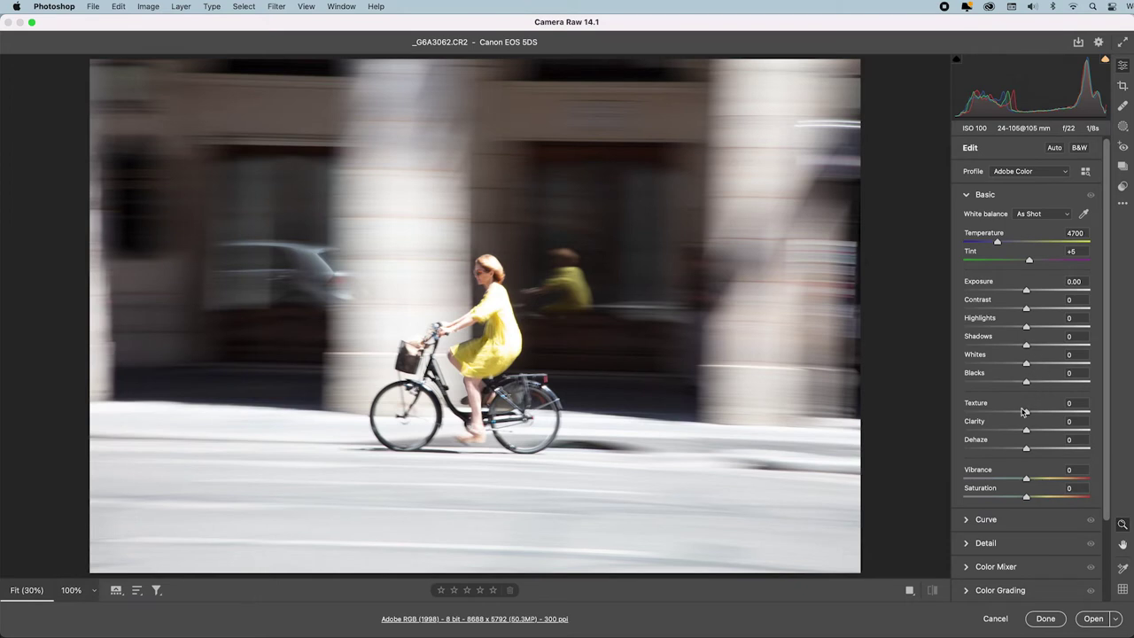
drag(1027, 431, 1042, 448)
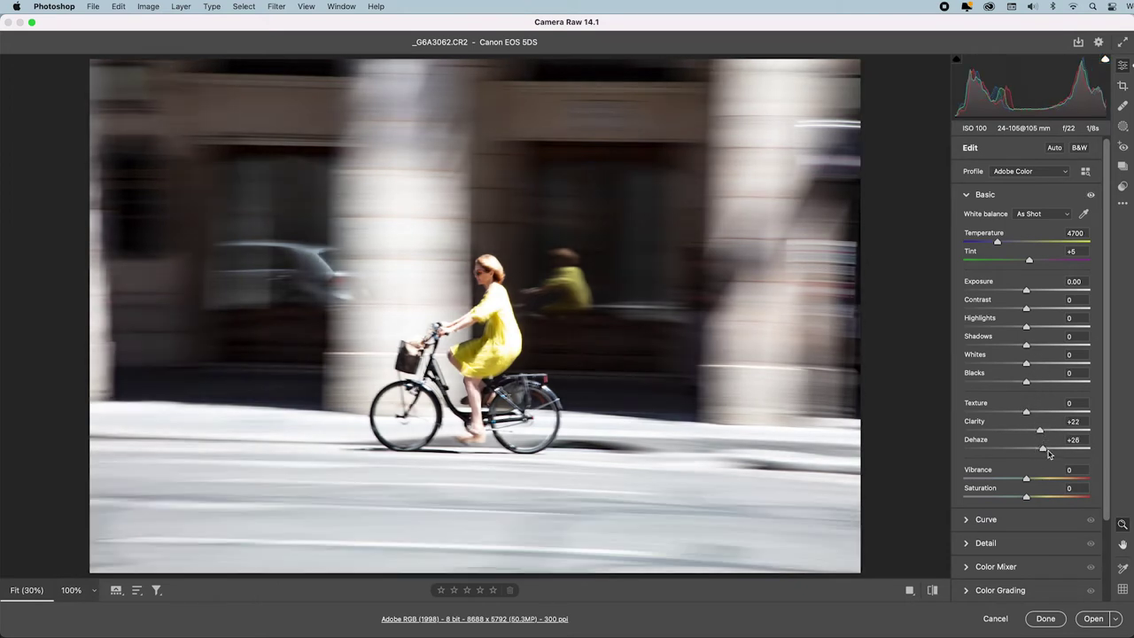
drag(1026, 328, 986, 328)
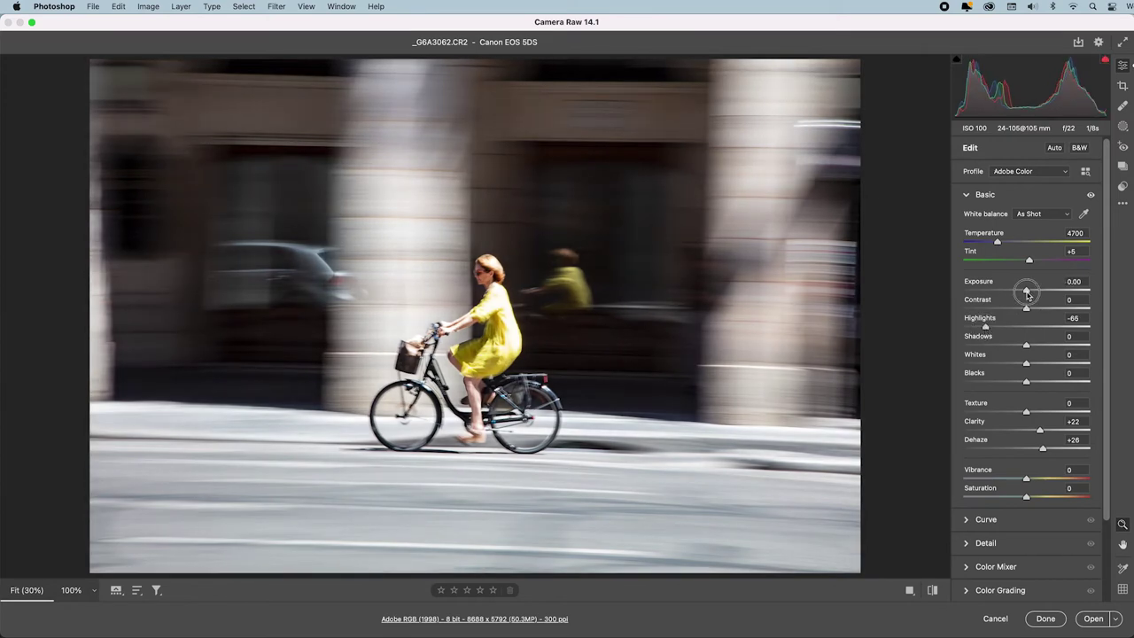
drag(1027, 292, 1021, 291)
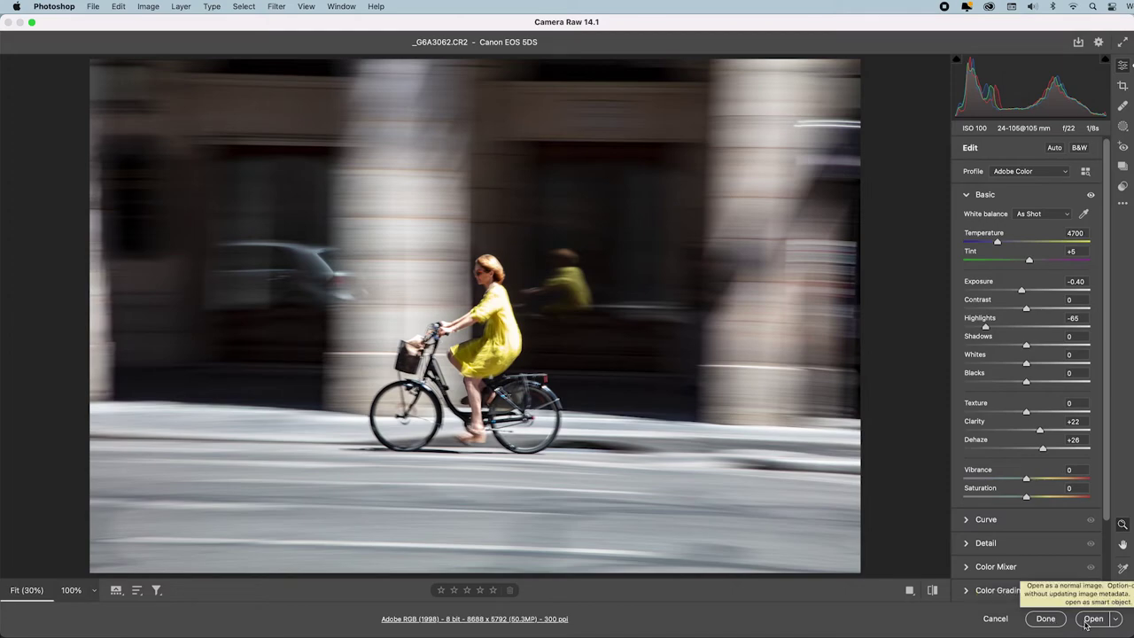
click(1092, 618)
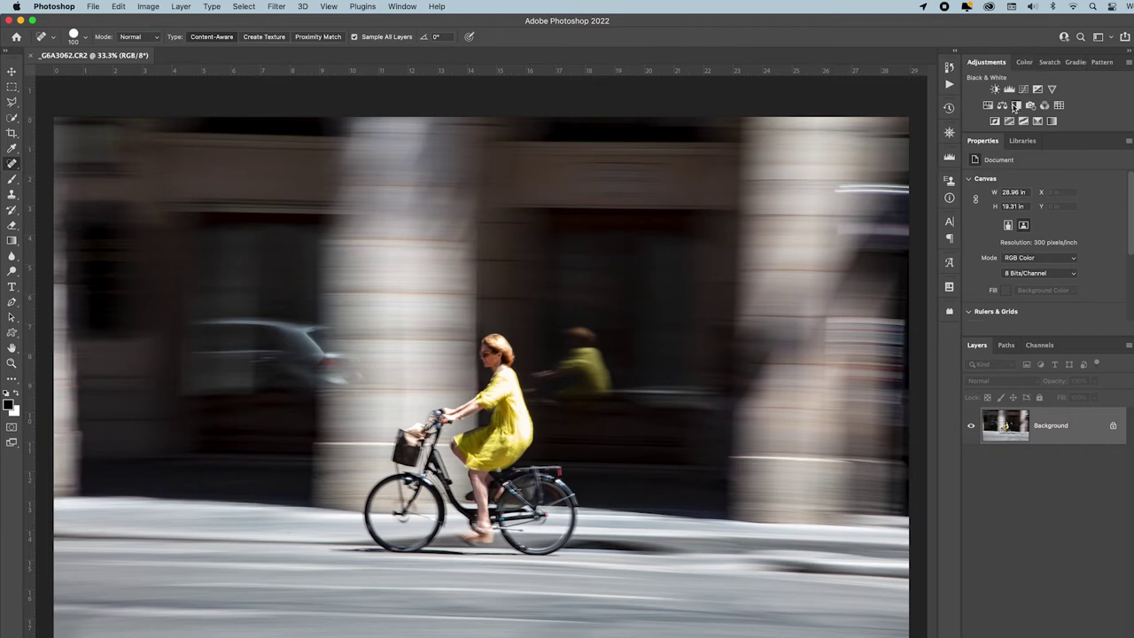
- Add a Hue/Saturation layer at Hue -40 to turn the dress red, then save as _G6A3062.psd and close it
click(988, 106)
drag(1041, 219, 1014, 222)
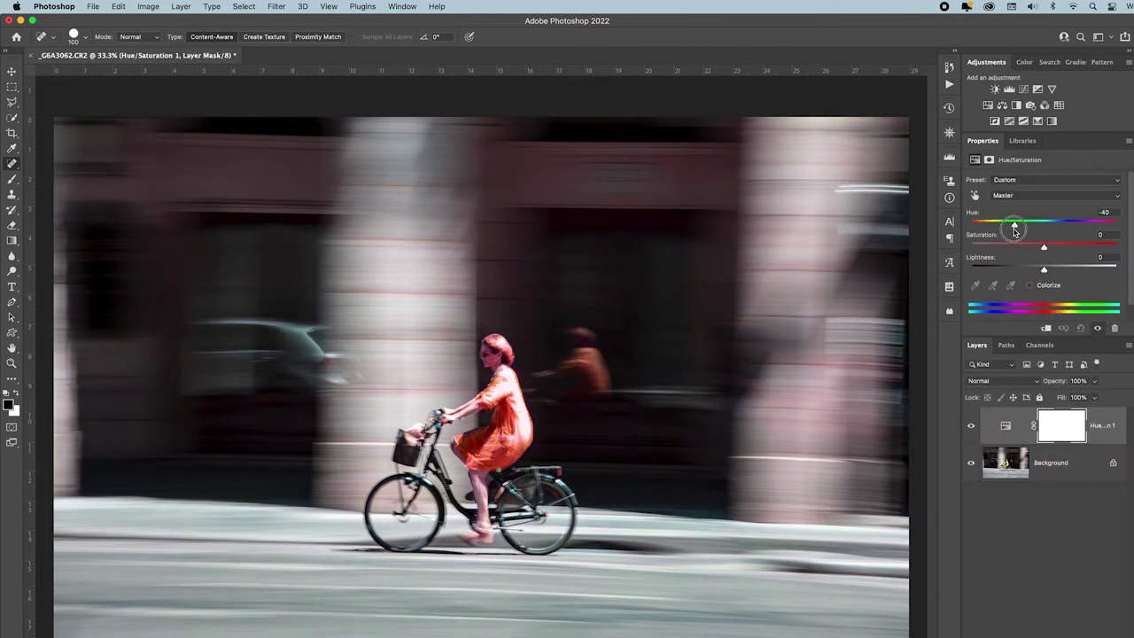
click(93, 7)
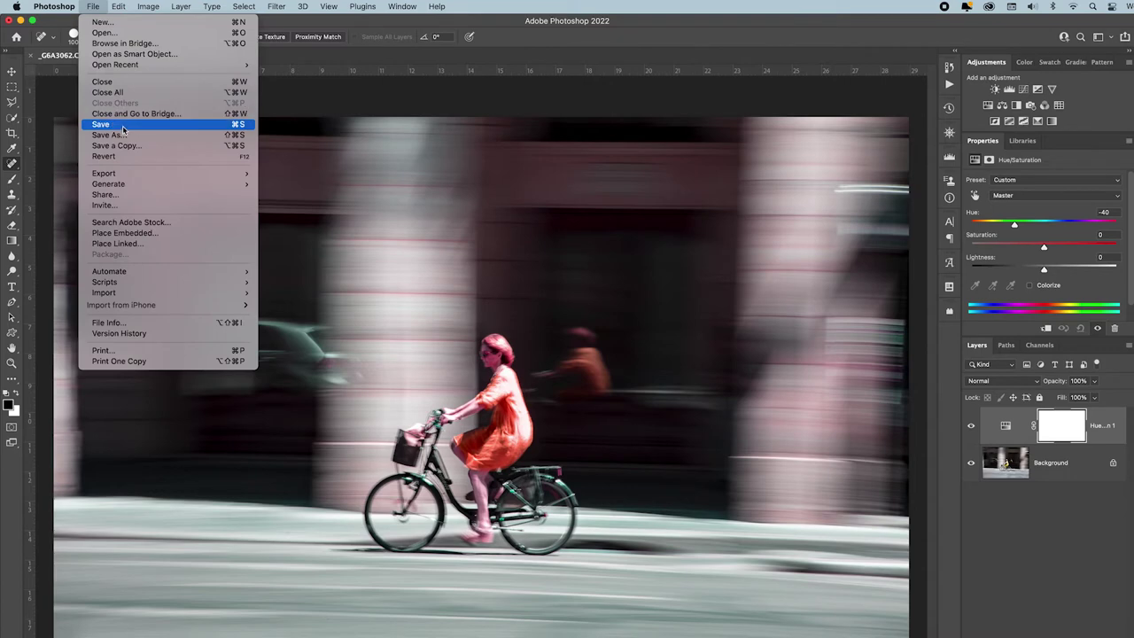
click(124, 122)
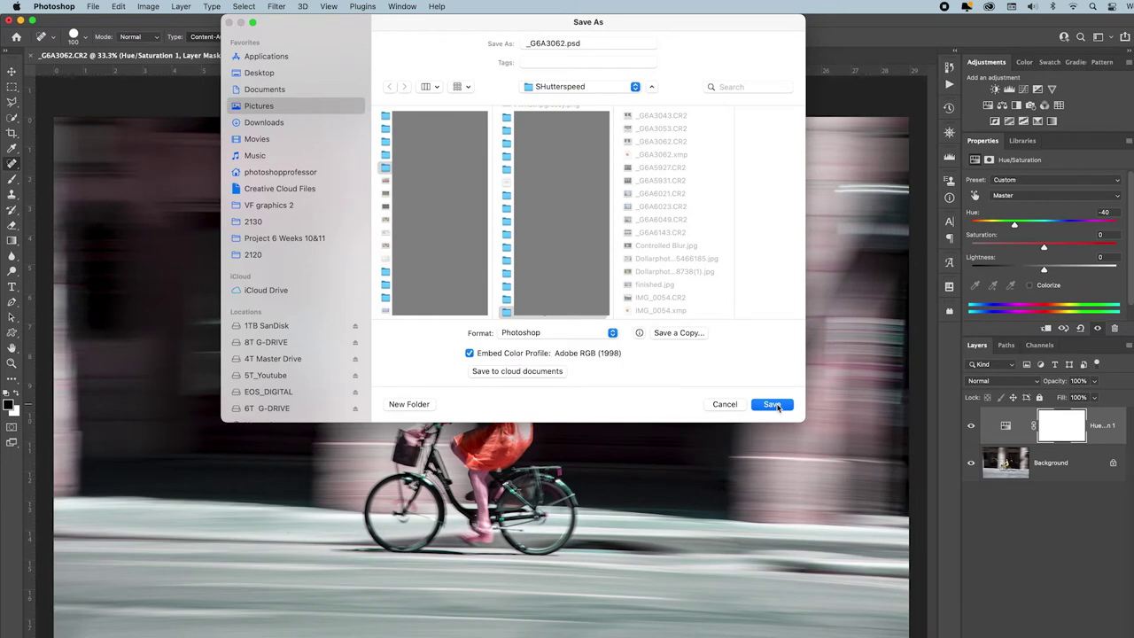
click(773, 405)
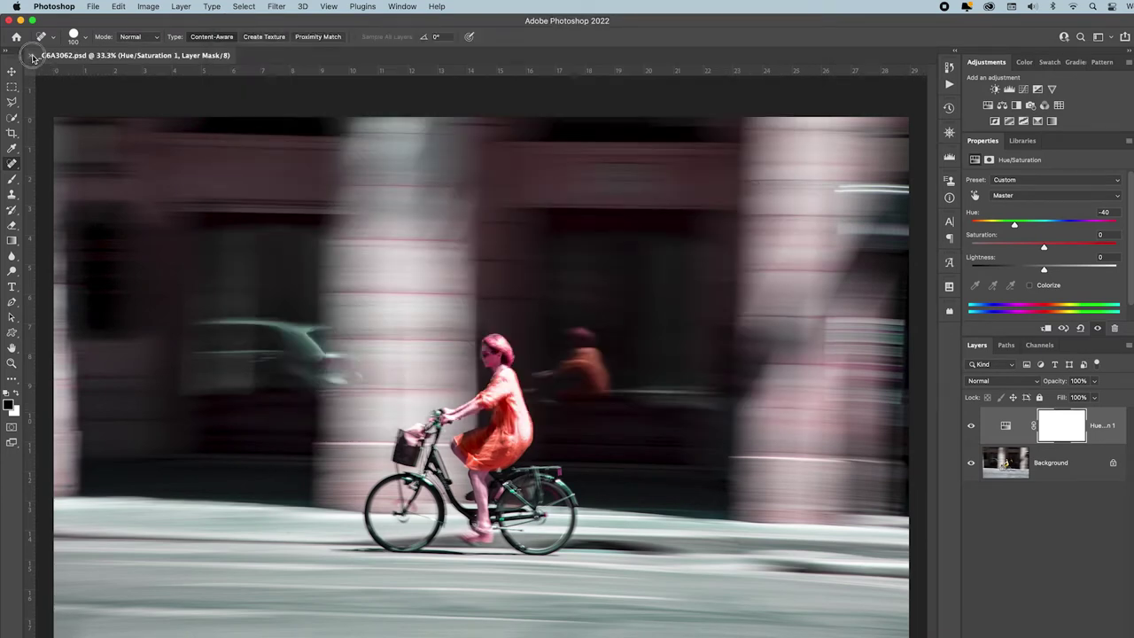
click(33, 56)
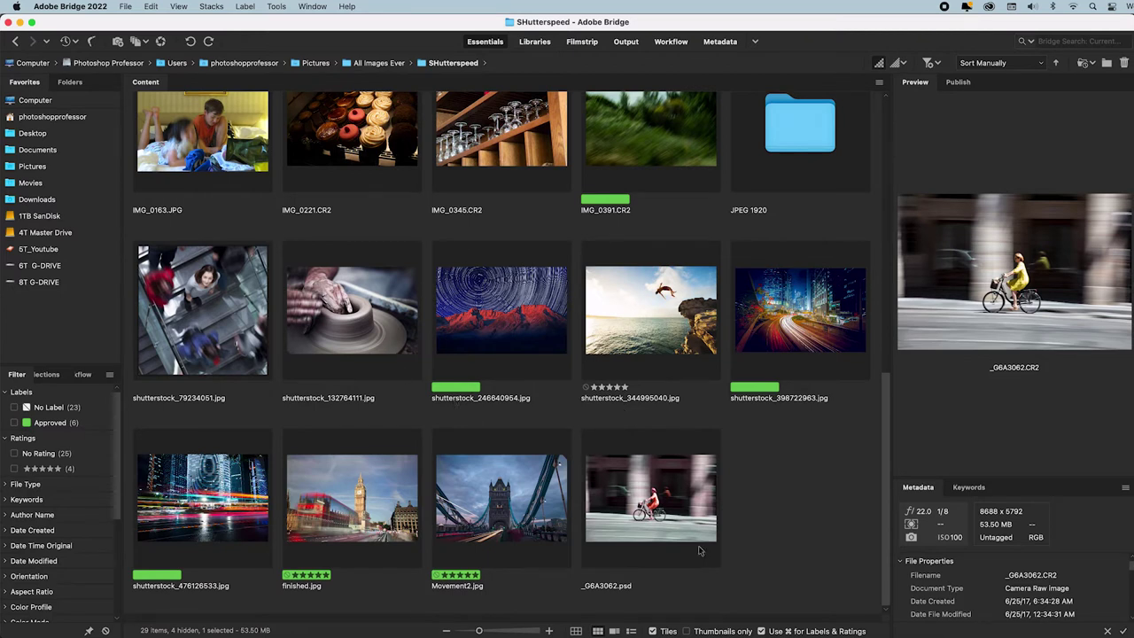
- Move _G6A3062.psd to the top row right after _G6A3062.CR2, with smaller thumbnails
click(658, 528)
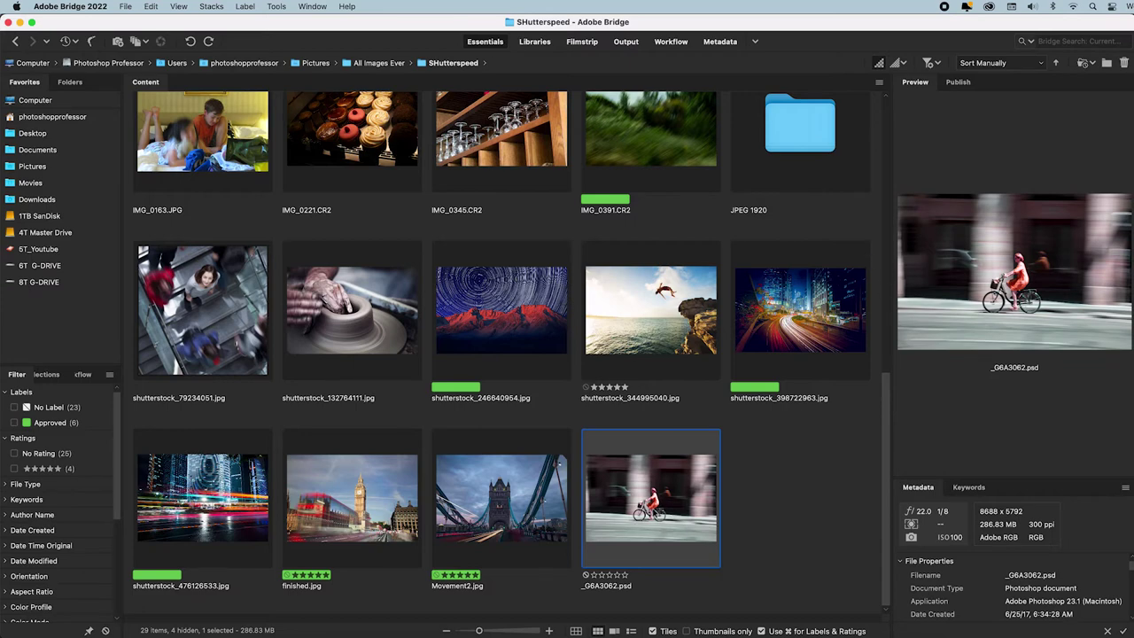
drag(655, 514, 574, 168)
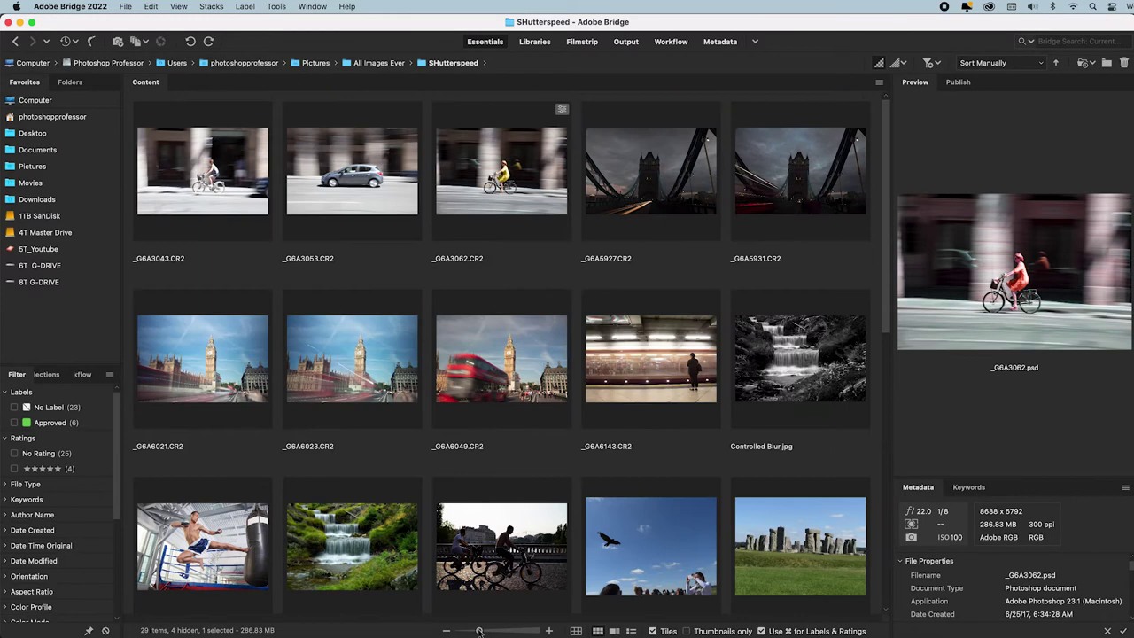
drag(478, 630, 472, 630)
scroll(592, 455, up, 3)
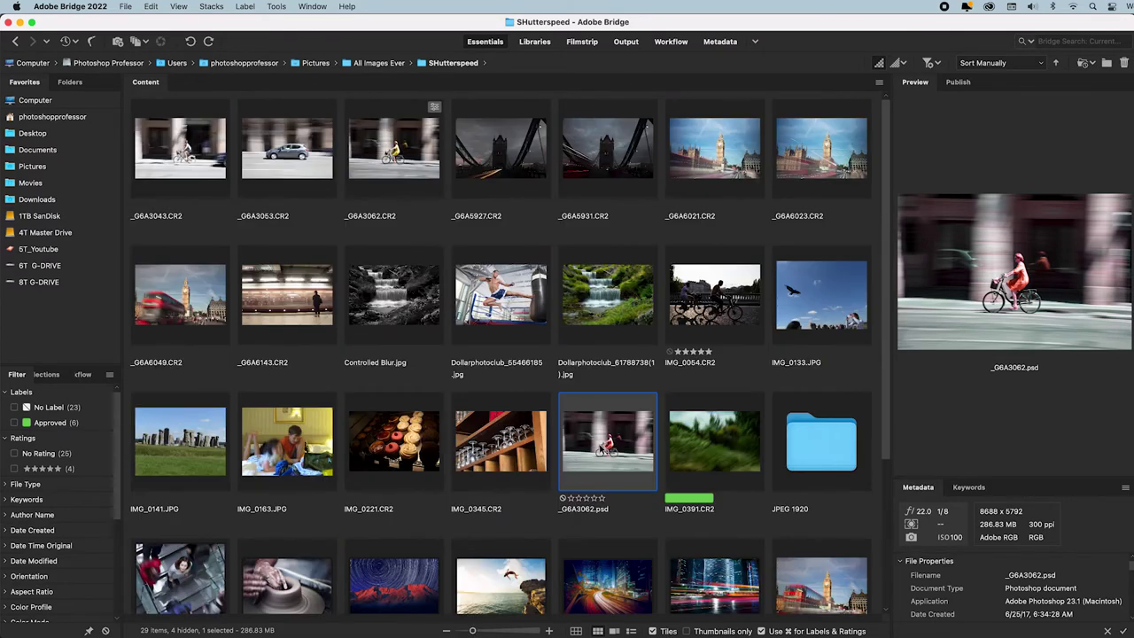
drag(607, 443, 439, 191)
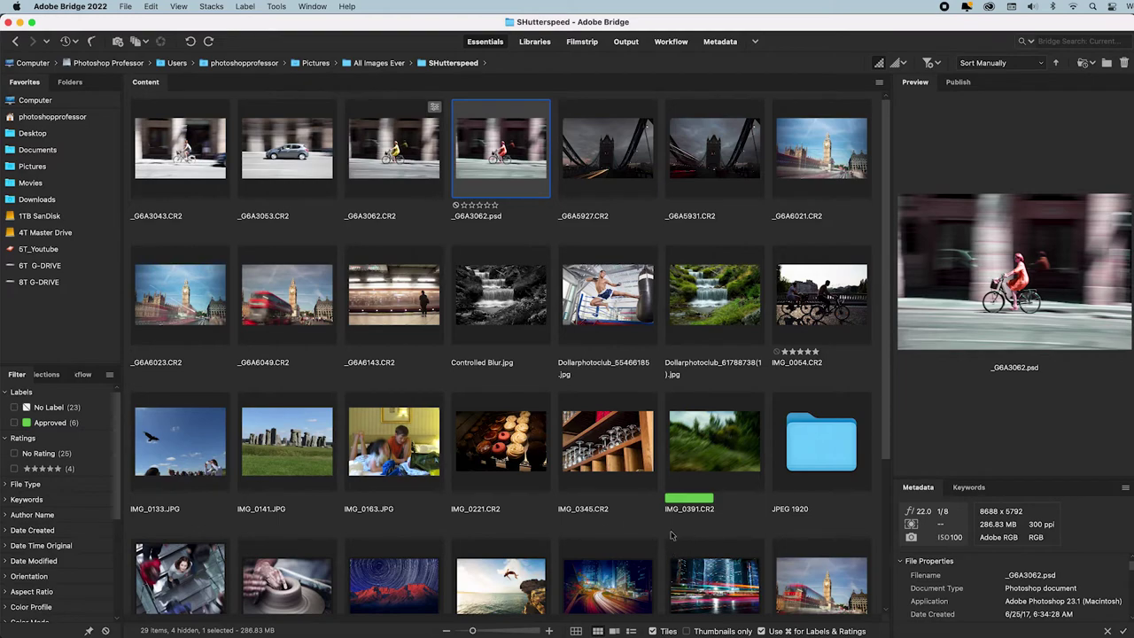
key(Right)
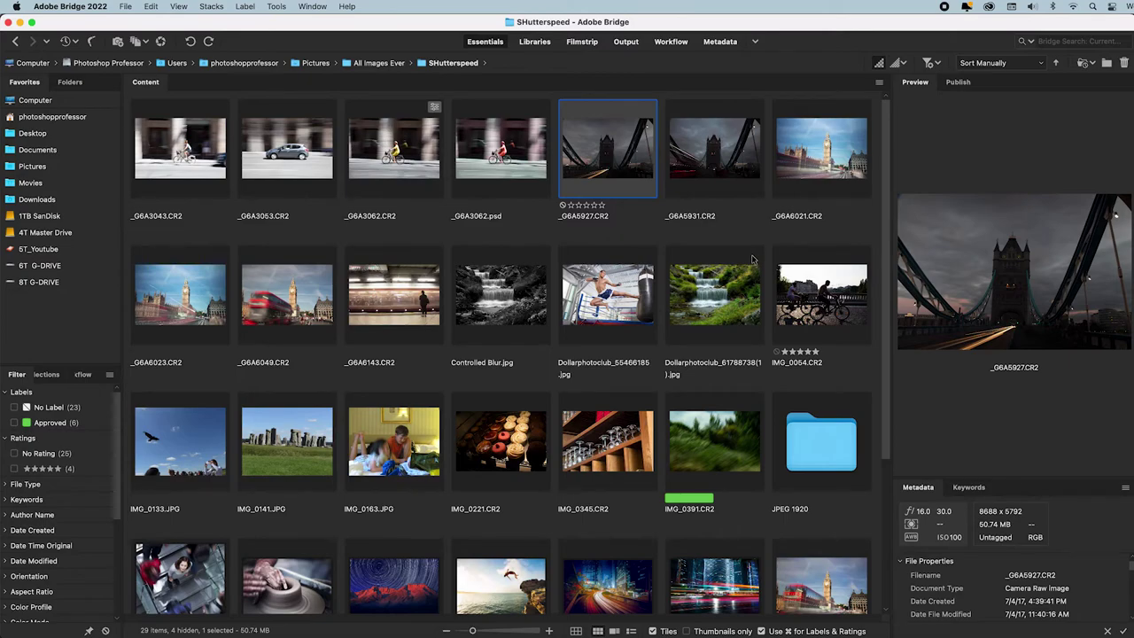
- Filter by File Type to show only the Photoshop document _G6A3062.psd, then clear that filter
key(Left)
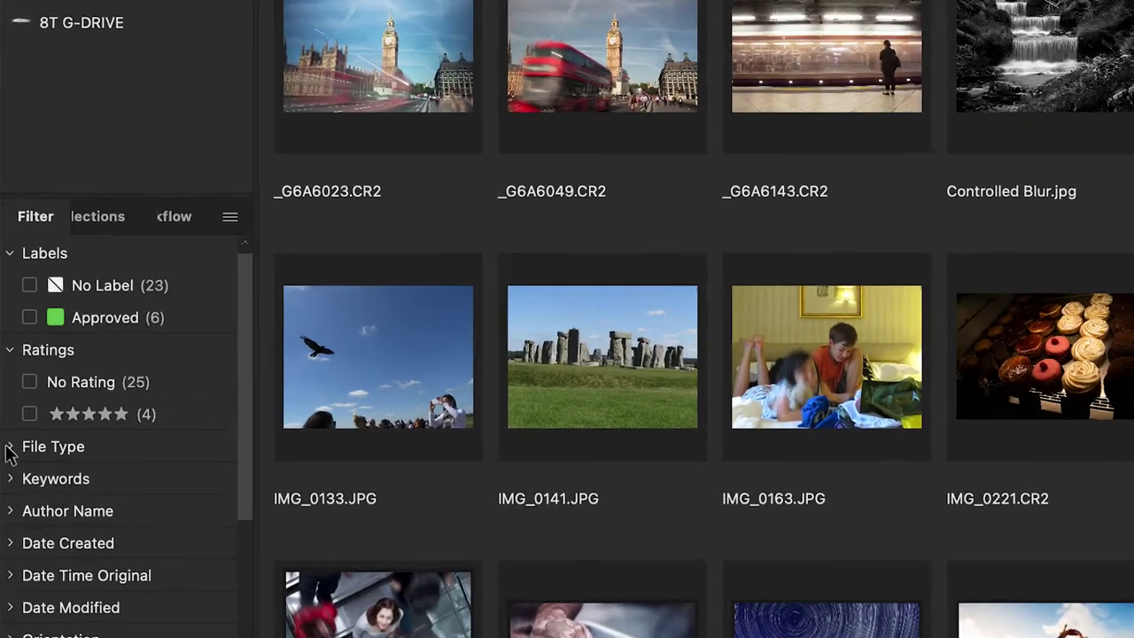
click(5, 484)
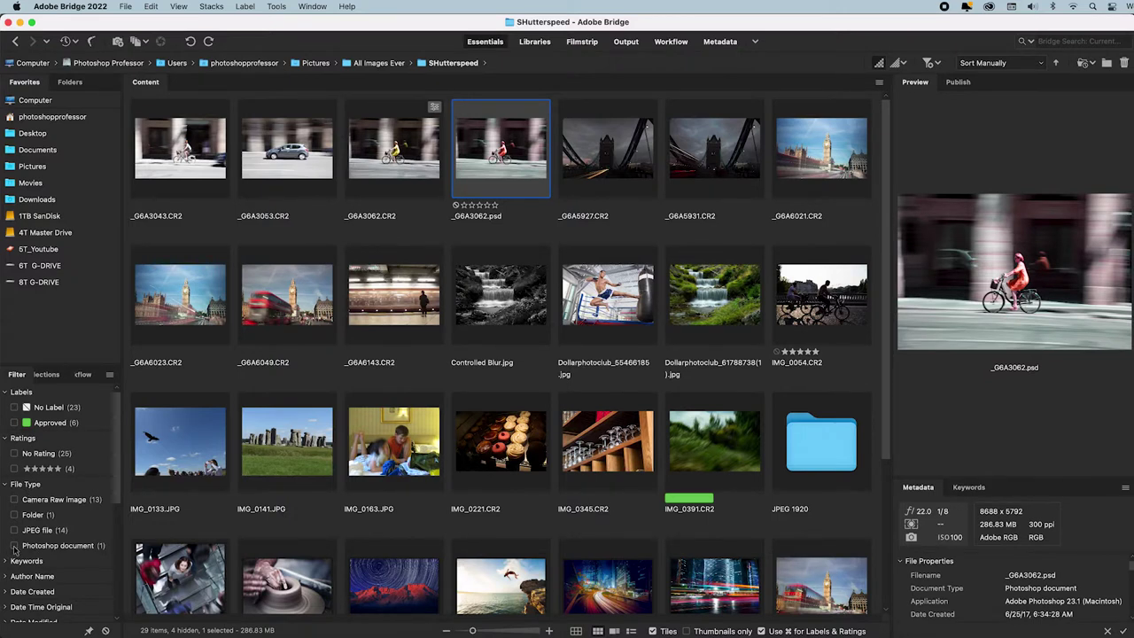
click(14, 546)
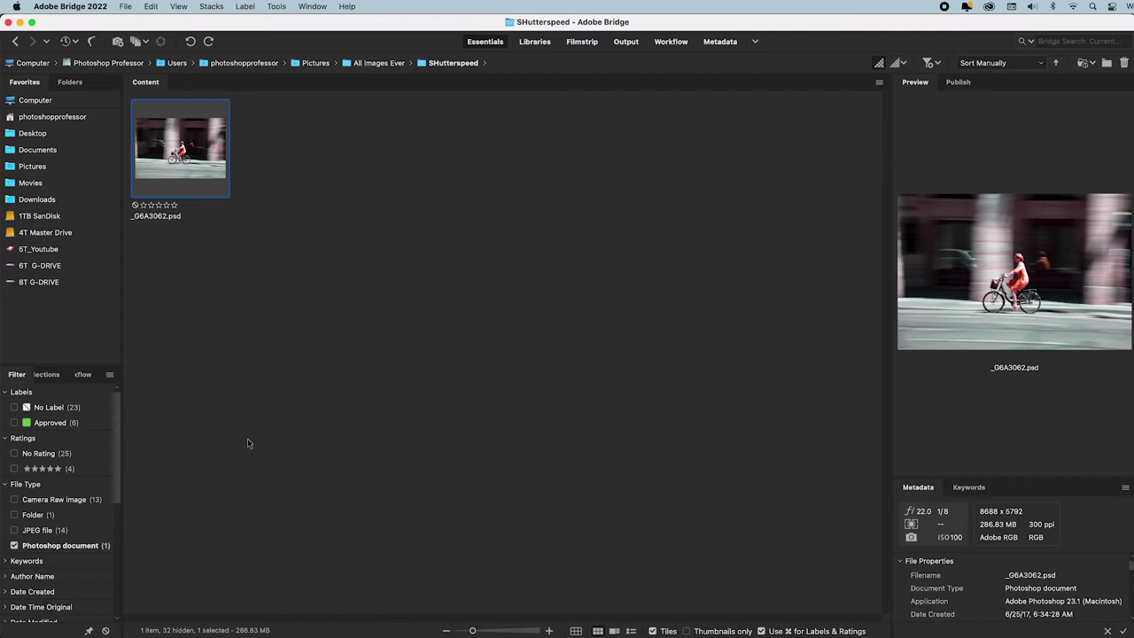
click(14, 546)
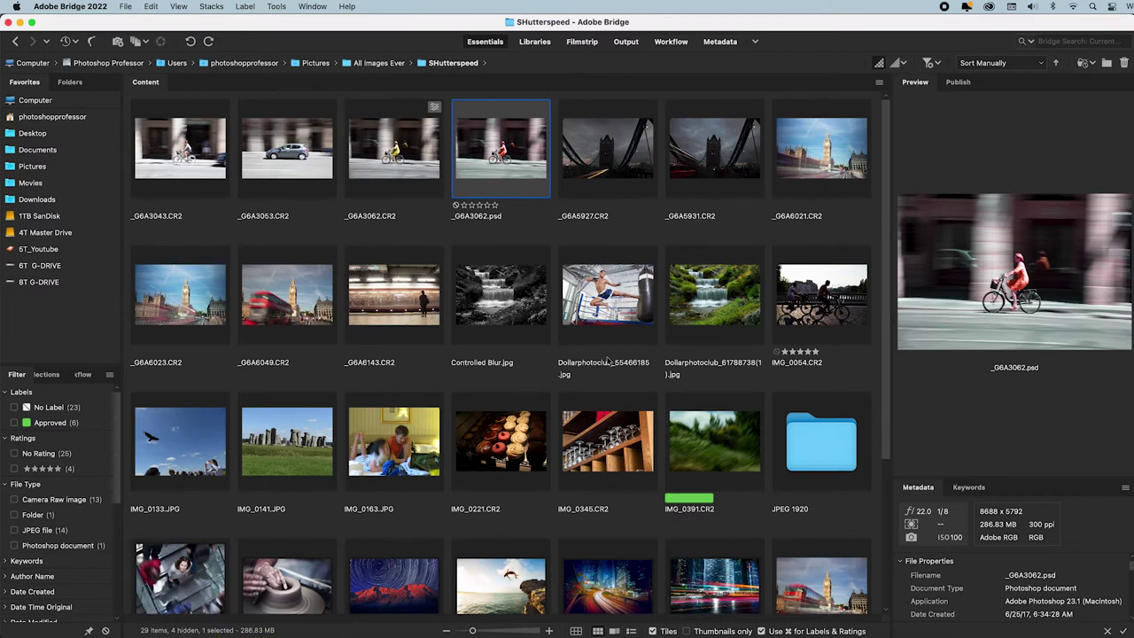
- Select all items, then deselect the JPEG 1920 folder and seven unwanted files, leaving 21 images
key(super+a)
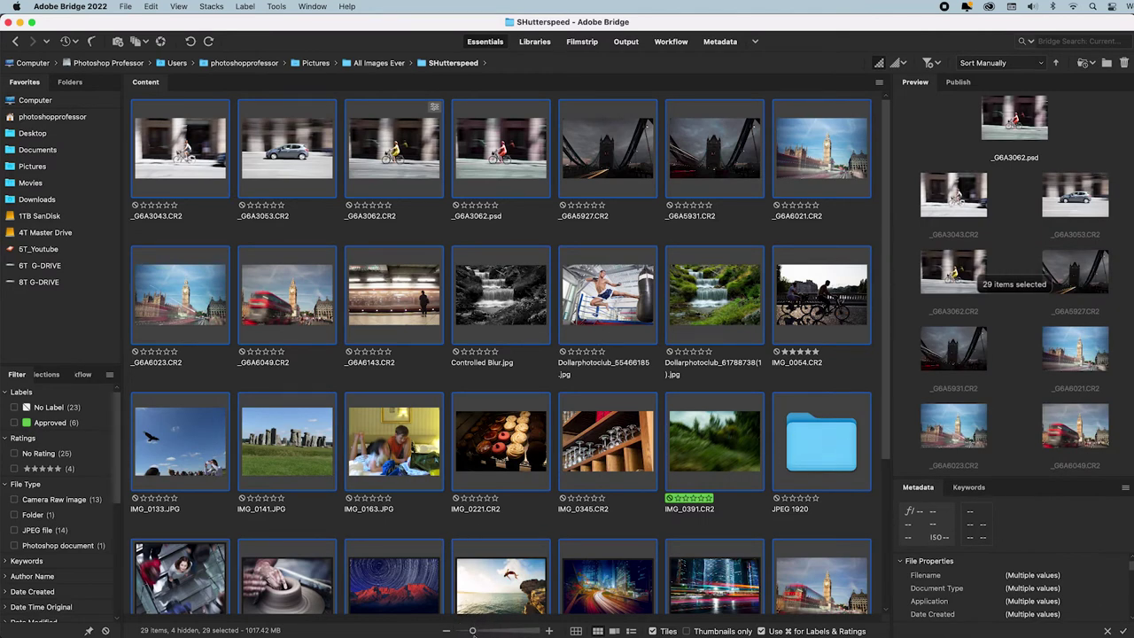
drag(473, 631, 466, 631)
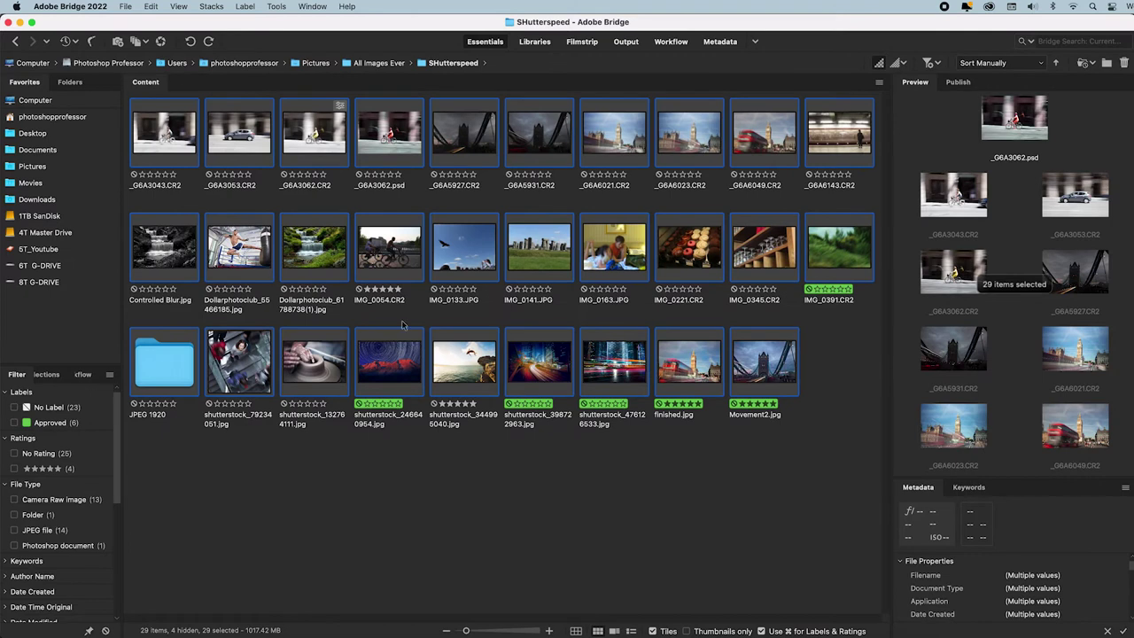
super+click(156, 382)
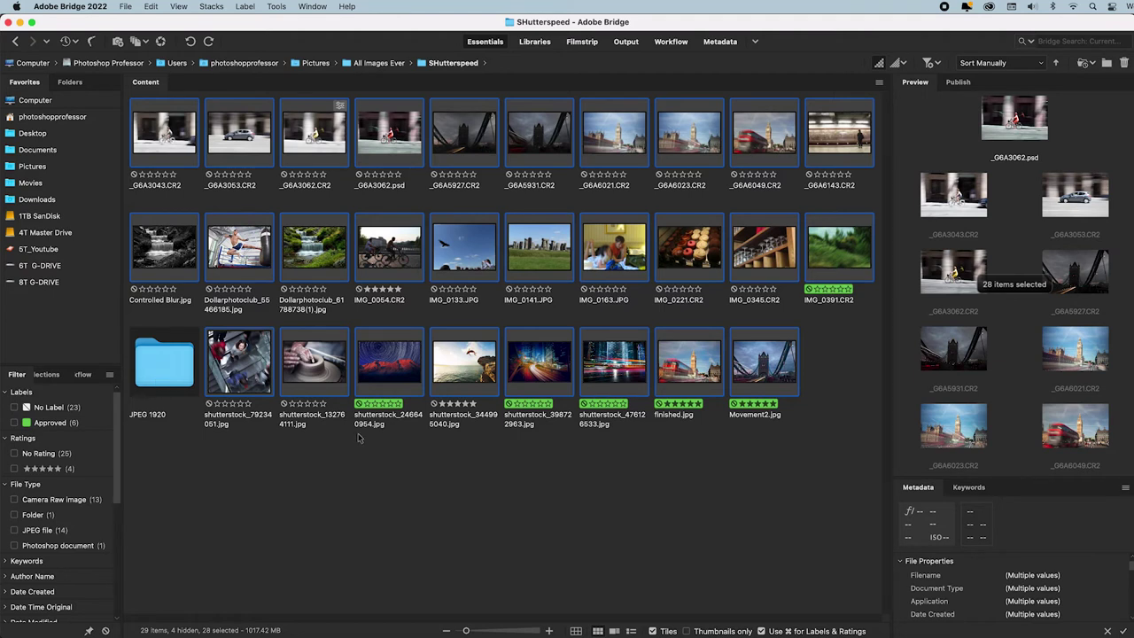
super+click(250, 255)
super+click(390, 253)
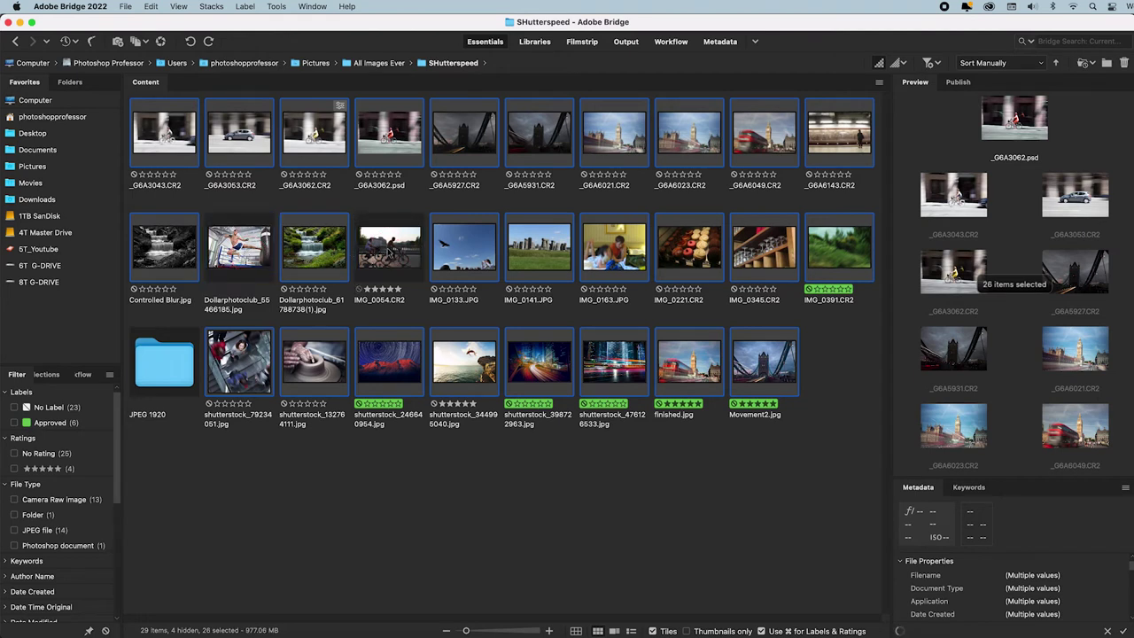
super+click(458, 249)
super+click(640, 263)
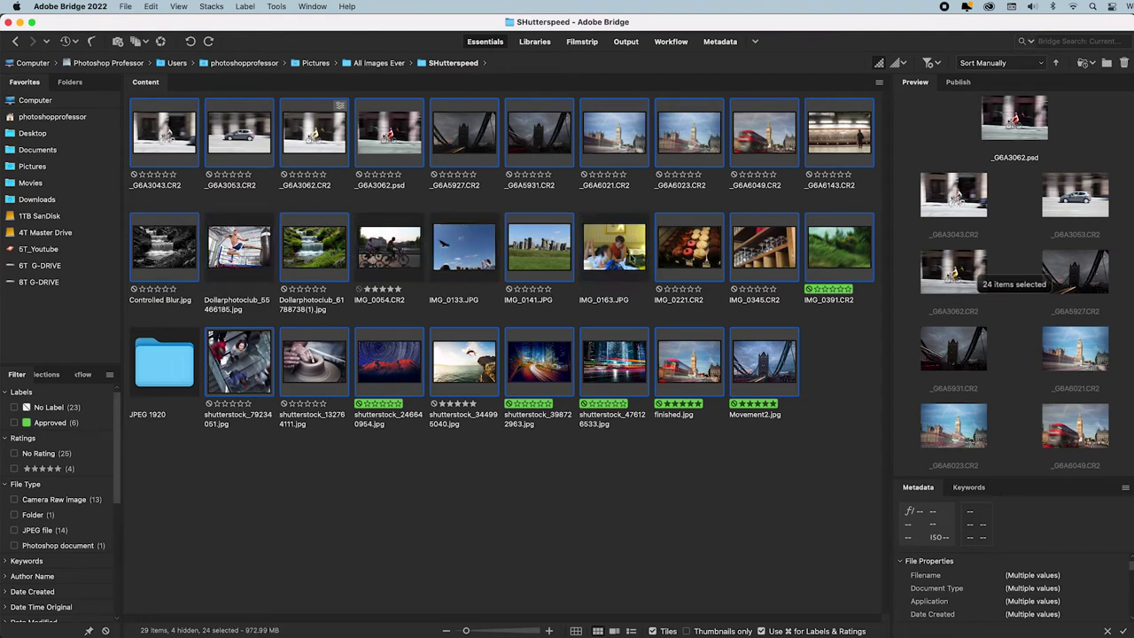
super+click(689, 261)
super+click(759, 257)
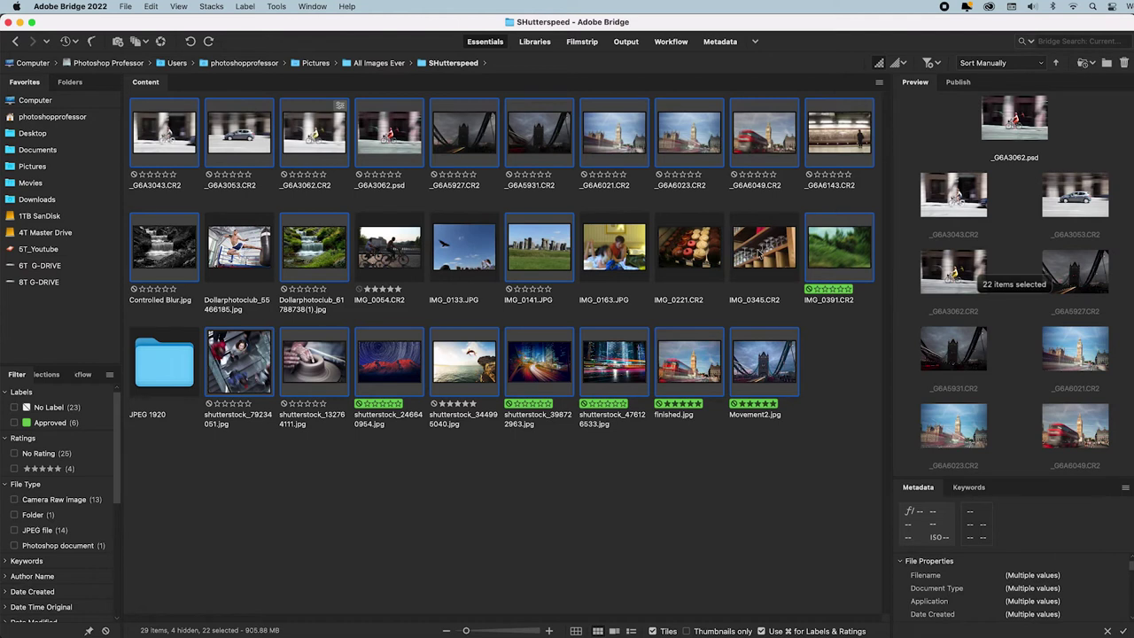
click(176, 141)
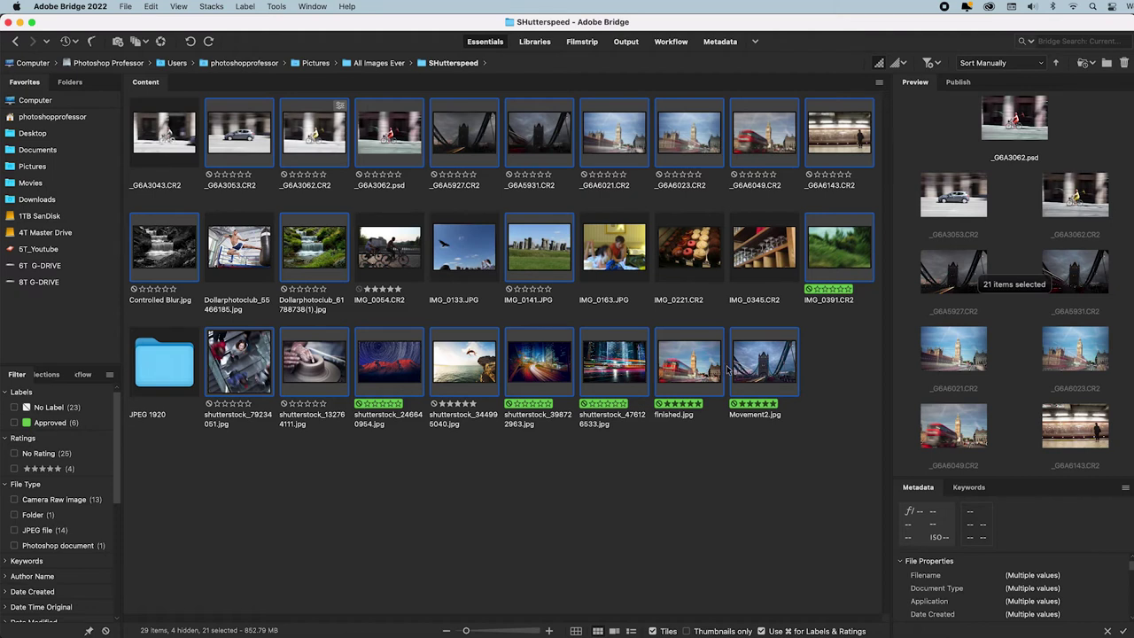
- Send the 21 selected images to Photoshop's Image Processor via Tools > Photoshop
click(276, 7)
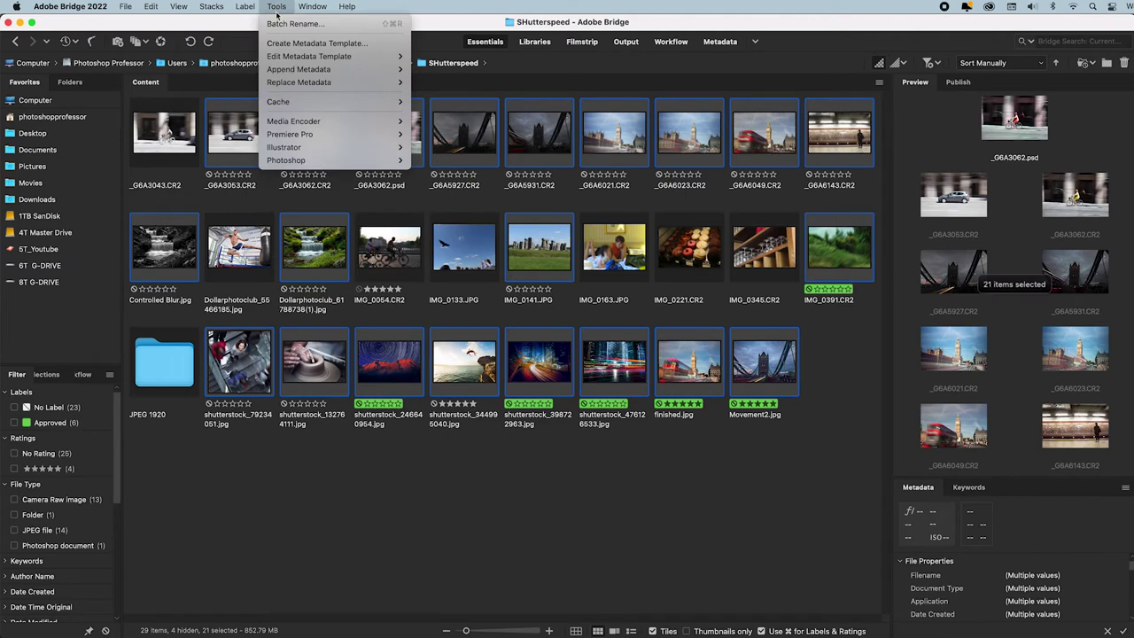
mouse_move(327, 163)
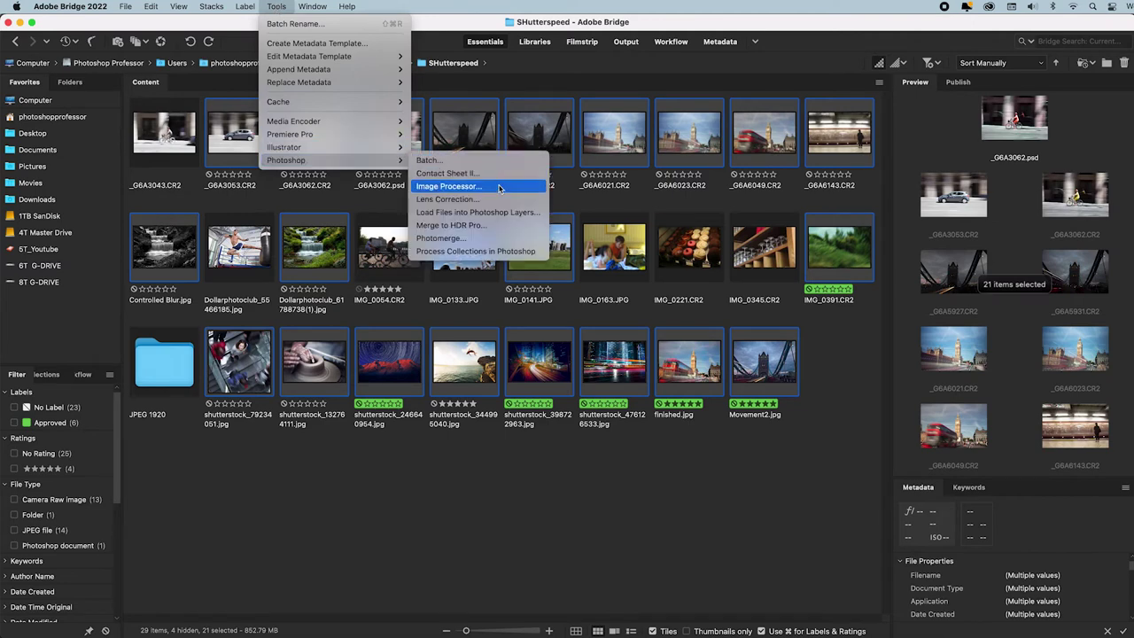
click(531, 194)
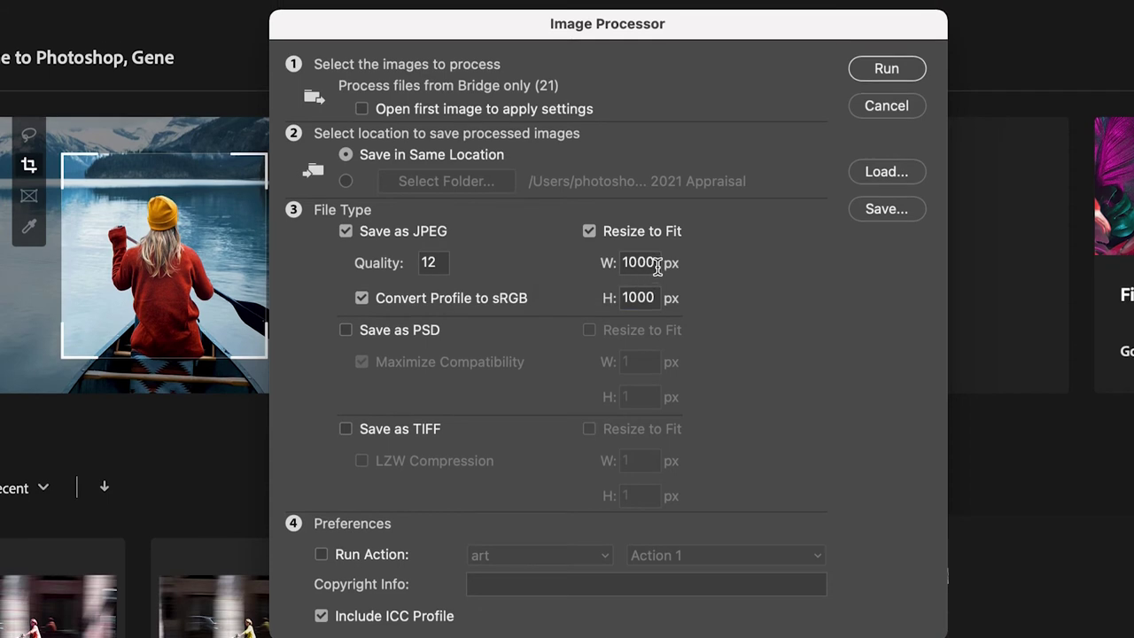
- Select the current 1000 px width value in the Resize to Fit field
drag(655, 264, 595, 267)
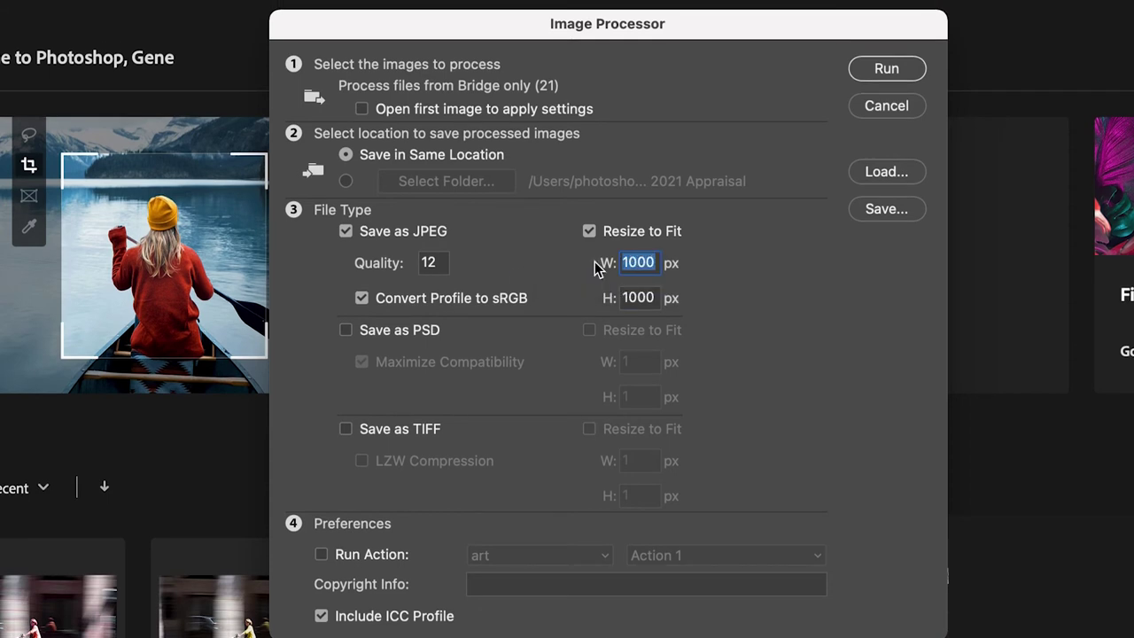
- Set Resize to Fit width and height both to 1920 px
text(1920)
key(Tab)
text(1080)
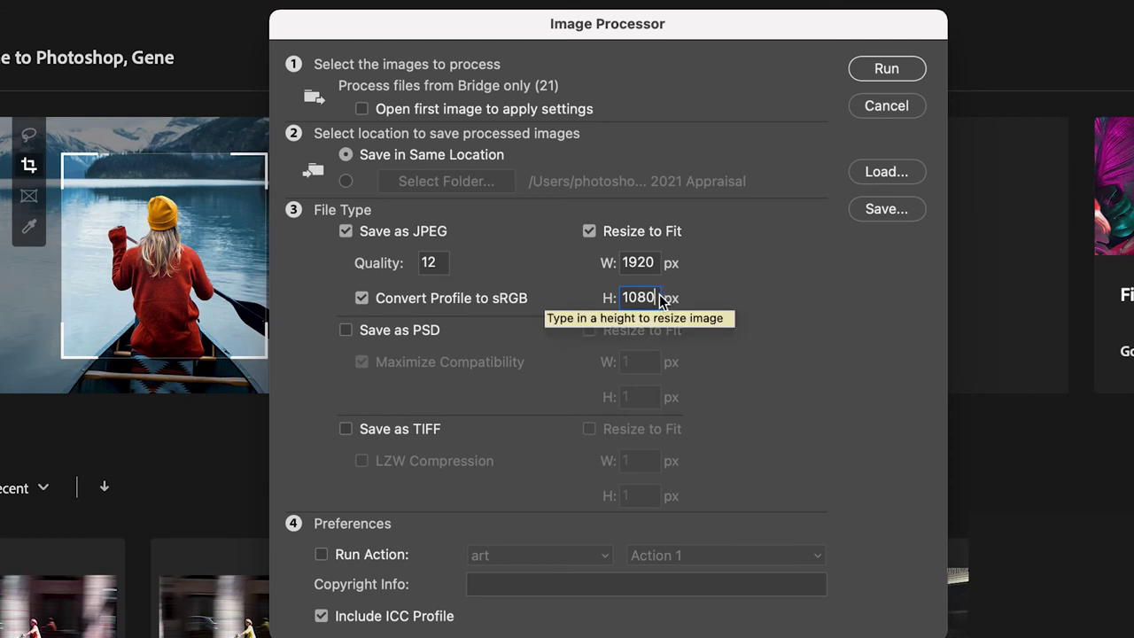
drag(656, 296, 622, 297)
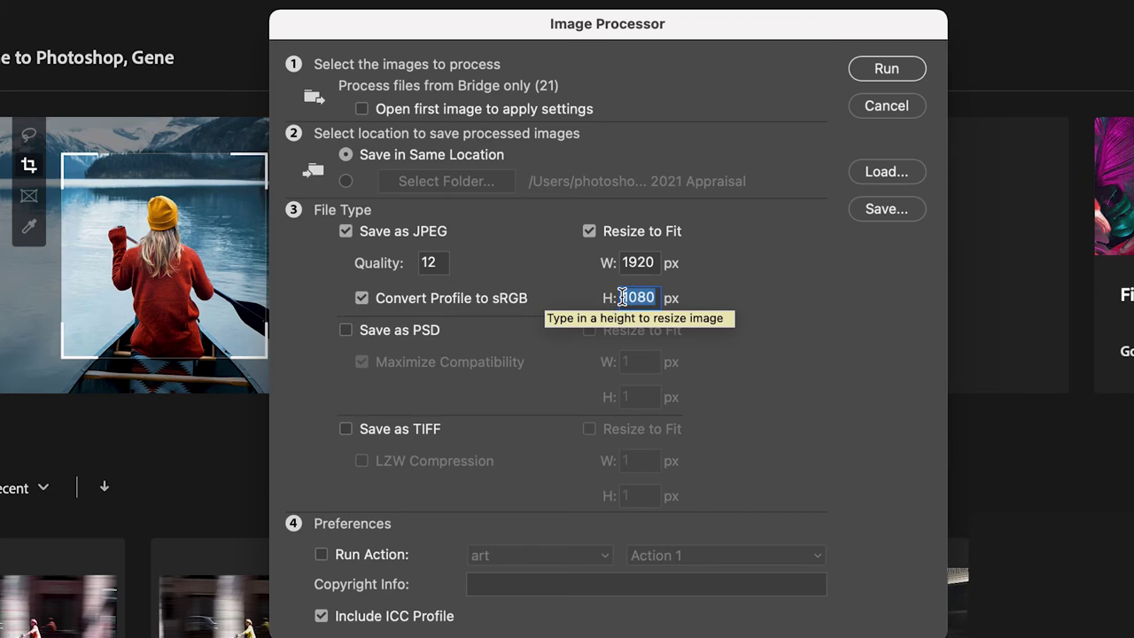
text(1920)
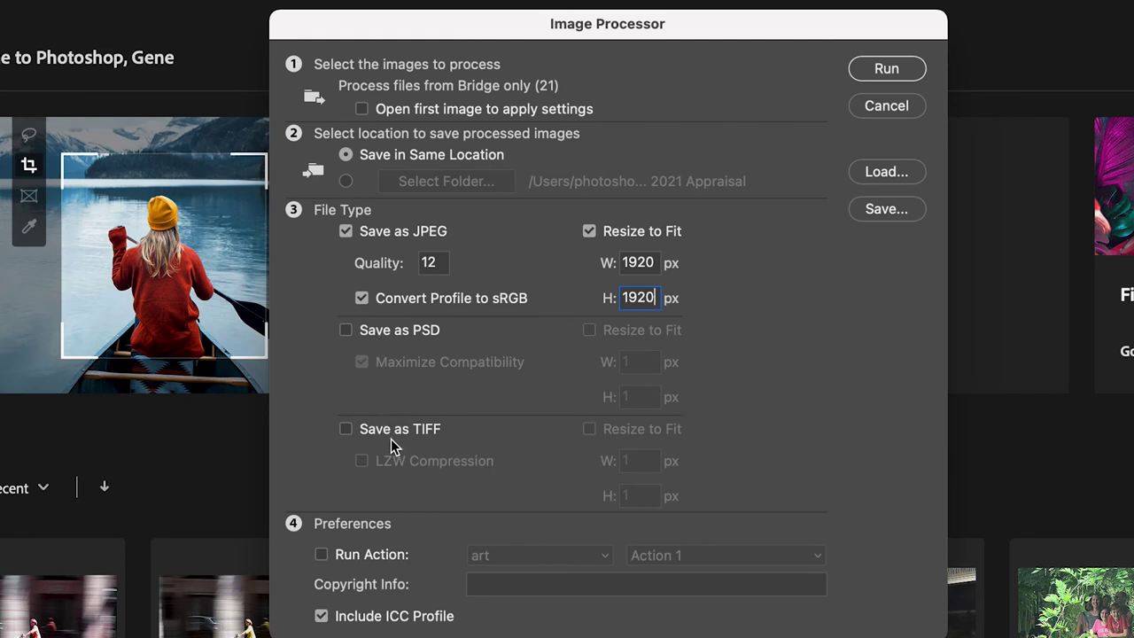
- Enter the copyright line 'All Rights Reserved © 2022' plus the owner's name, and run the batch
click(525, 587)
text(All Right)
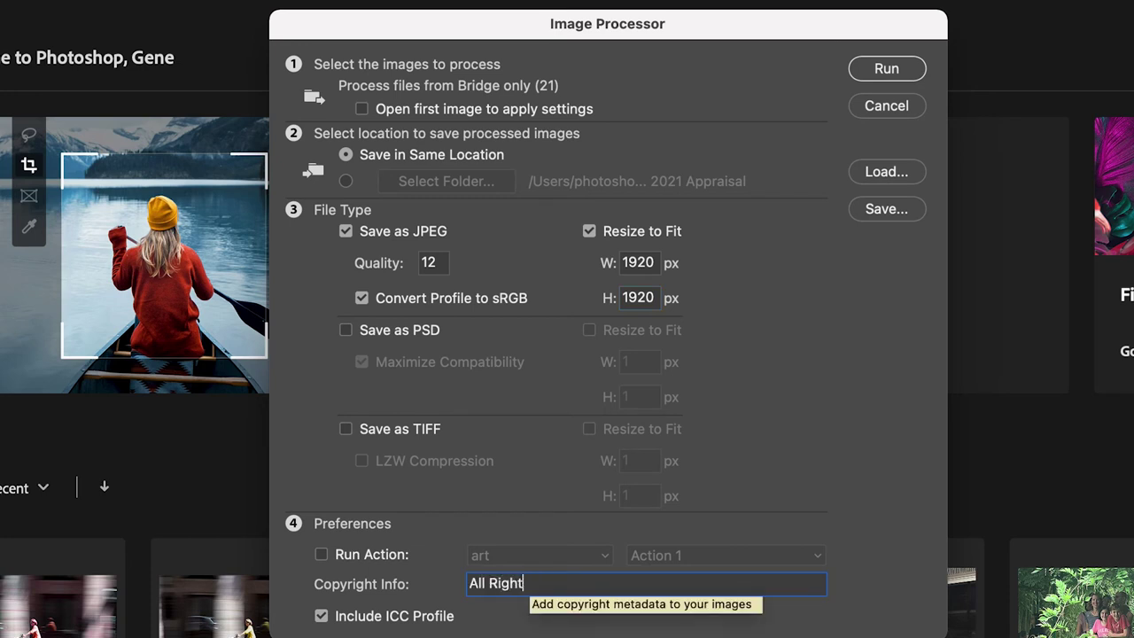
text(s Reserved)
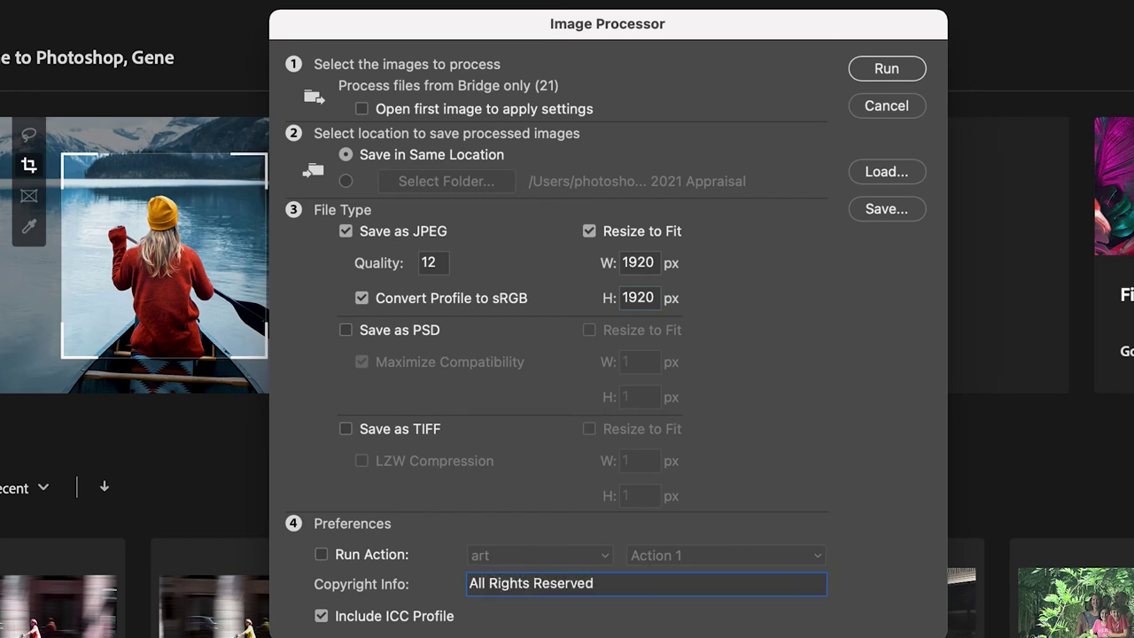
text( ©)
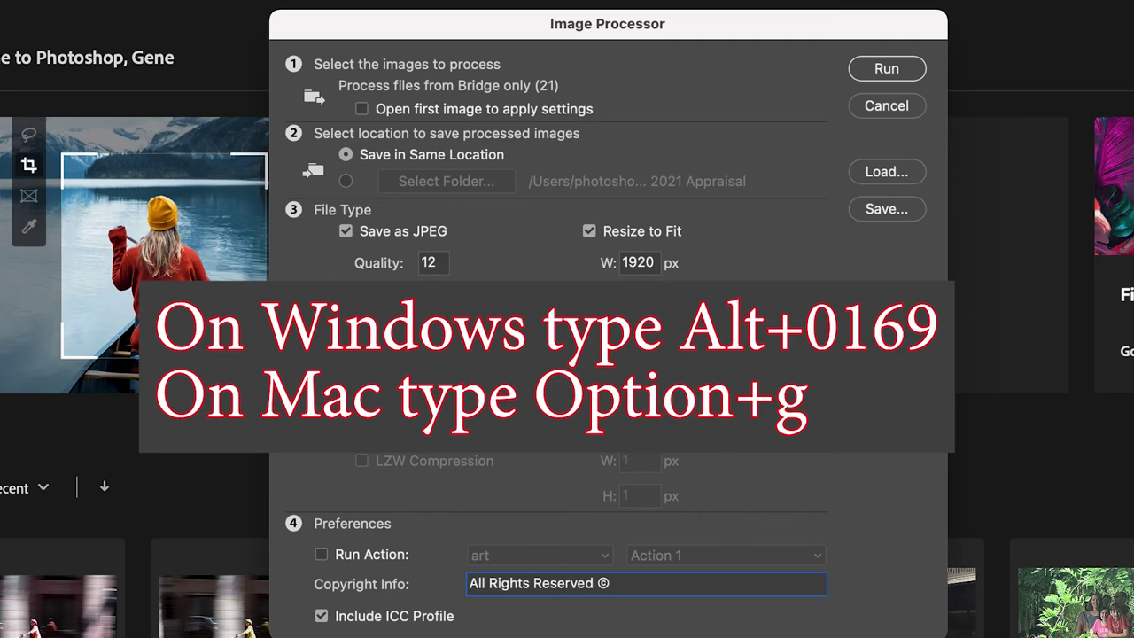
text(2022 Pho)
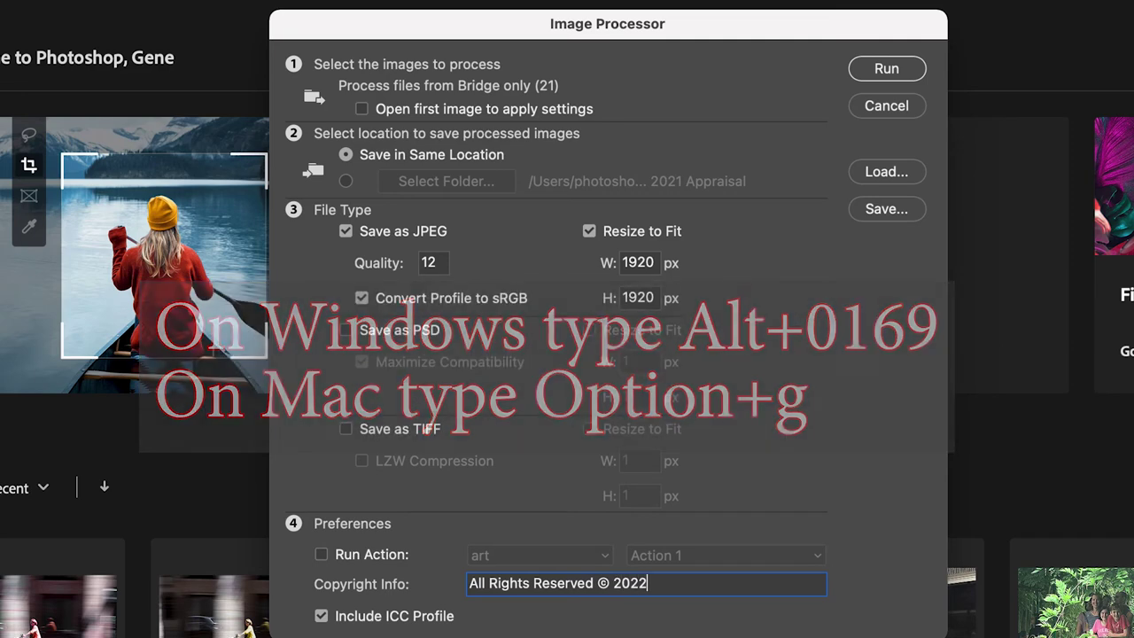
text(toshop Professor)
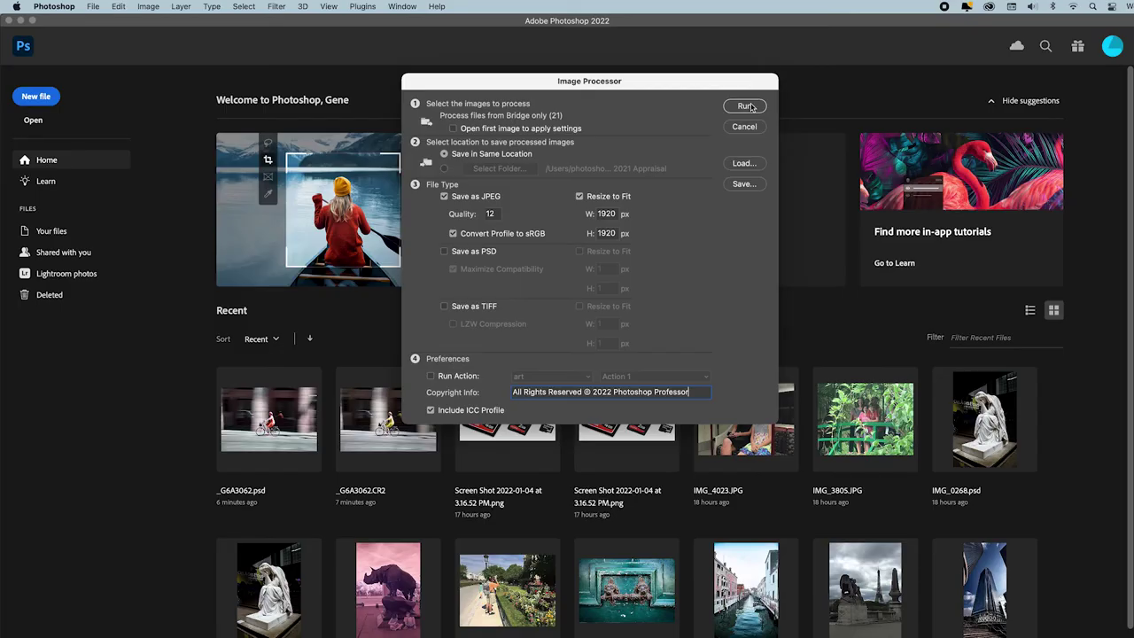
click(911, 69)
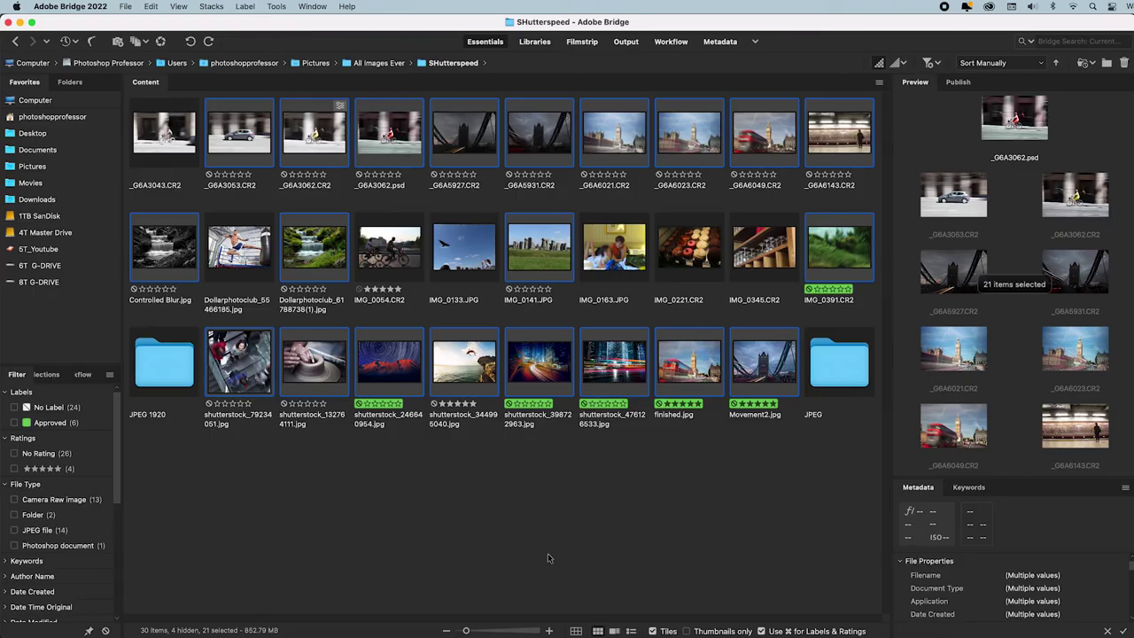
- Open the JPEG folder and check Movement2.jpg's metadata shows 1920×1280 px sRGB
click(842, 370)
double_click(842, 370)
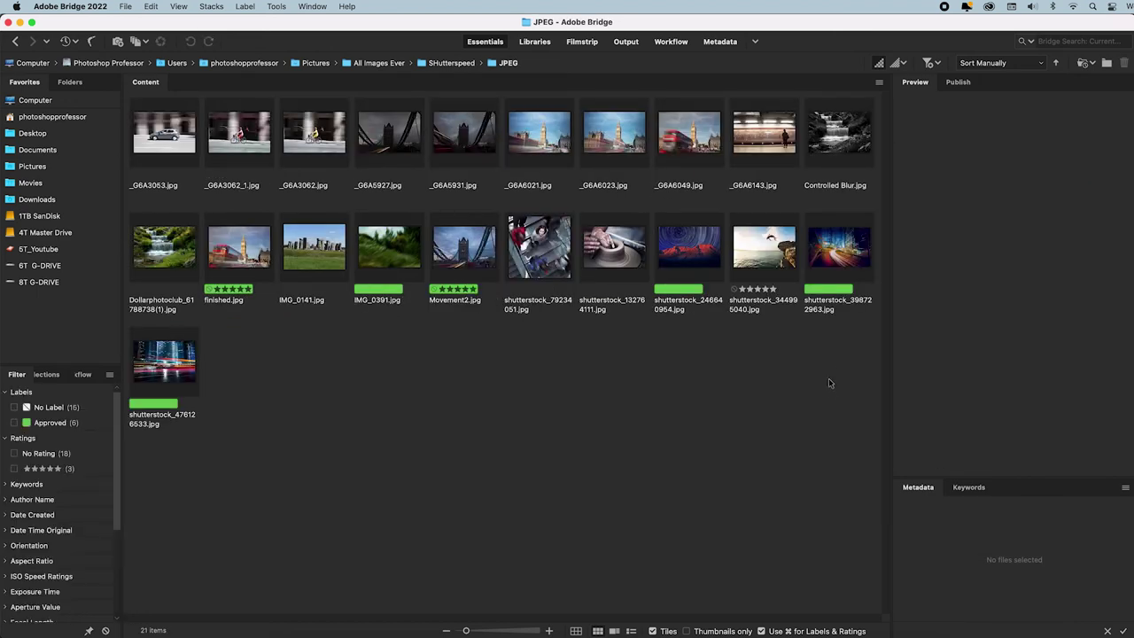
click(162, 147)
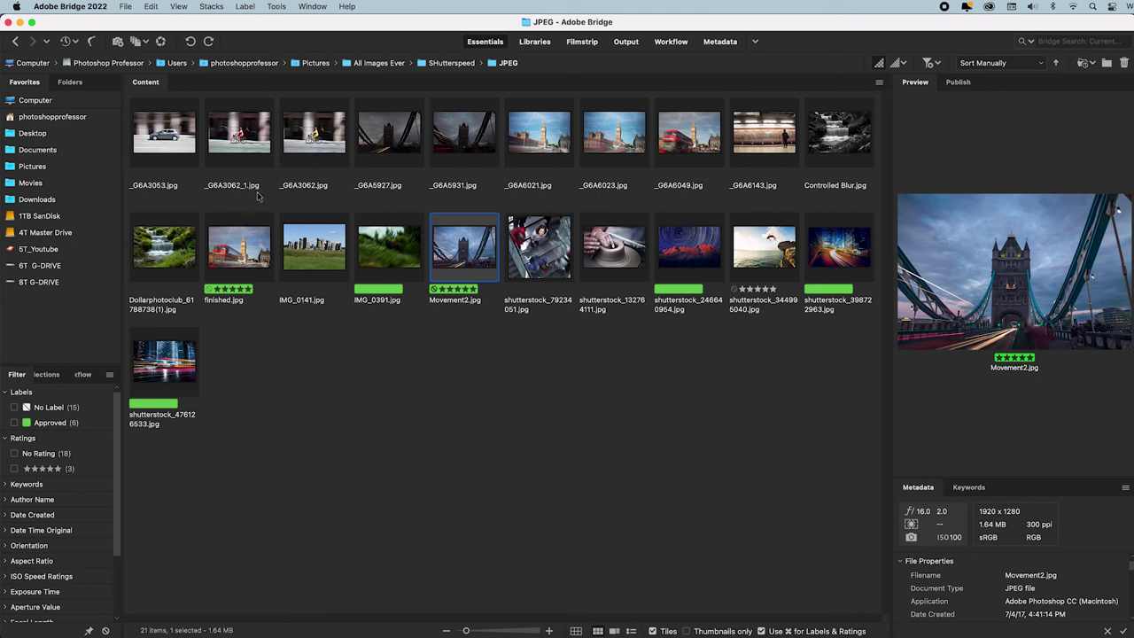
- Batch rename all 21 JPEGs to Shutterspeed_01.jpg–Shutterspeed_21.jpg with two-digit sequence numbers
key(super+a)
click(276, 6)
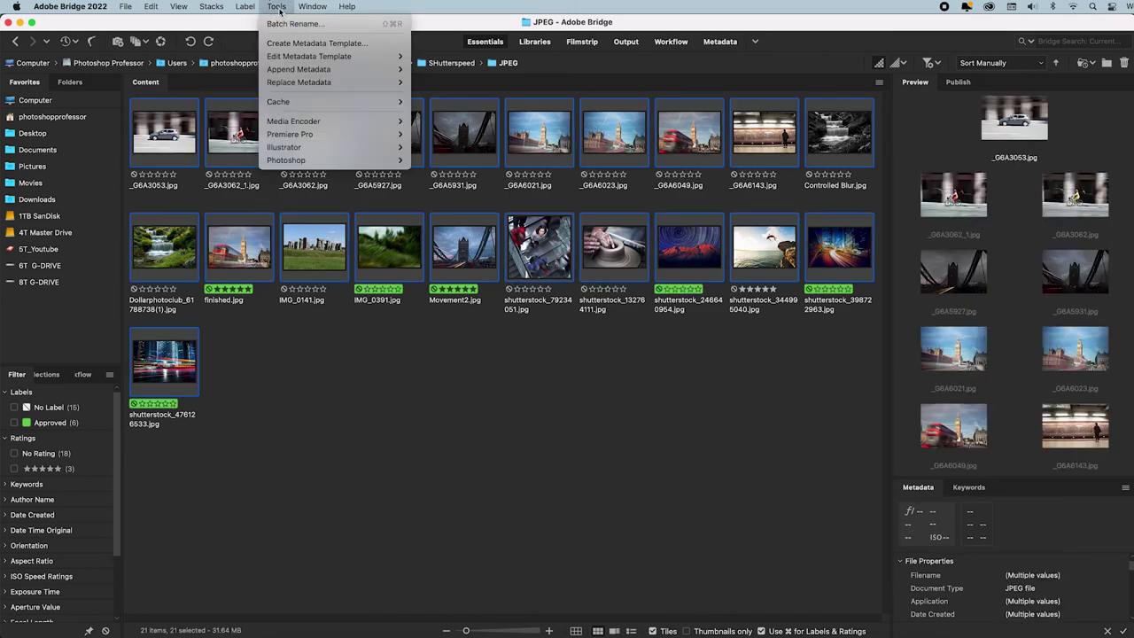
click(347, 26)
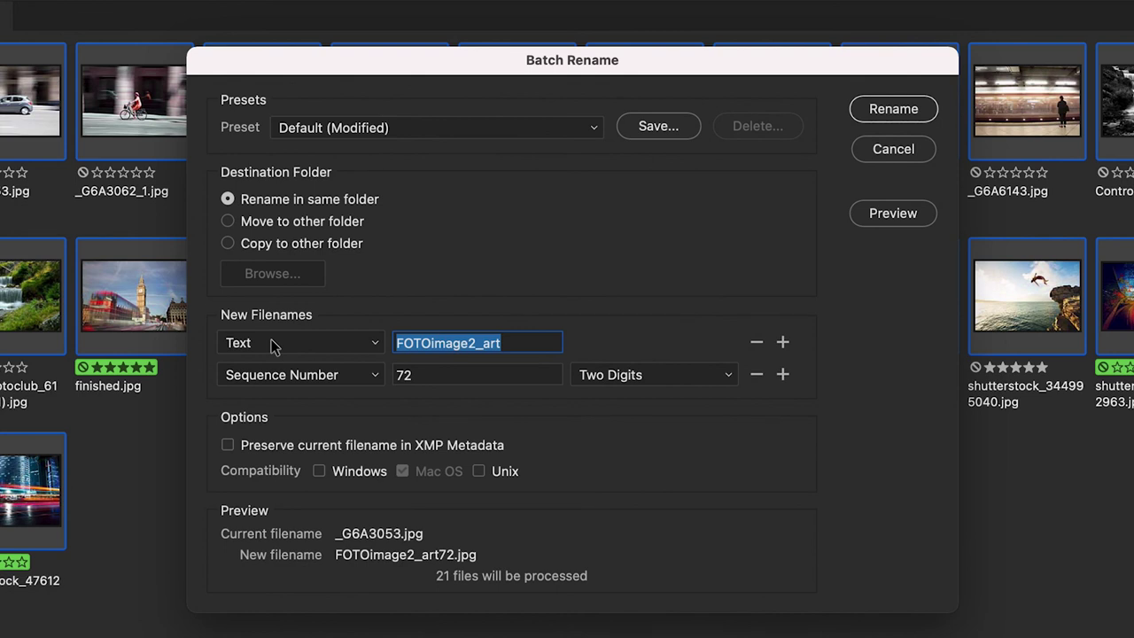
text(Shutters)
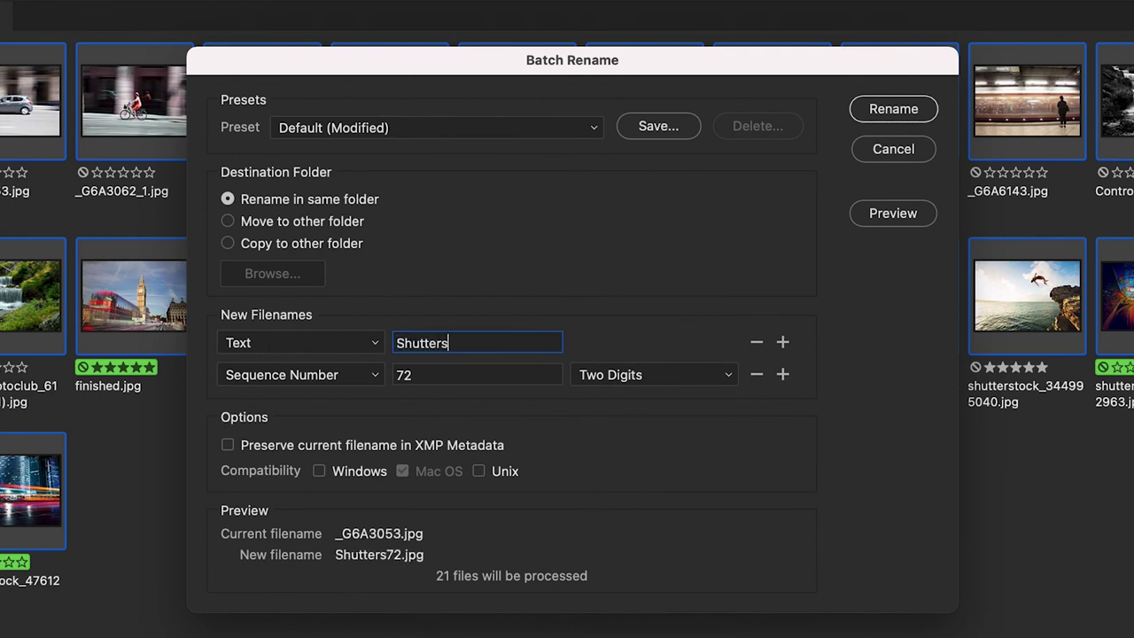
text(peed_)
key(Tab)
click(376, 378)
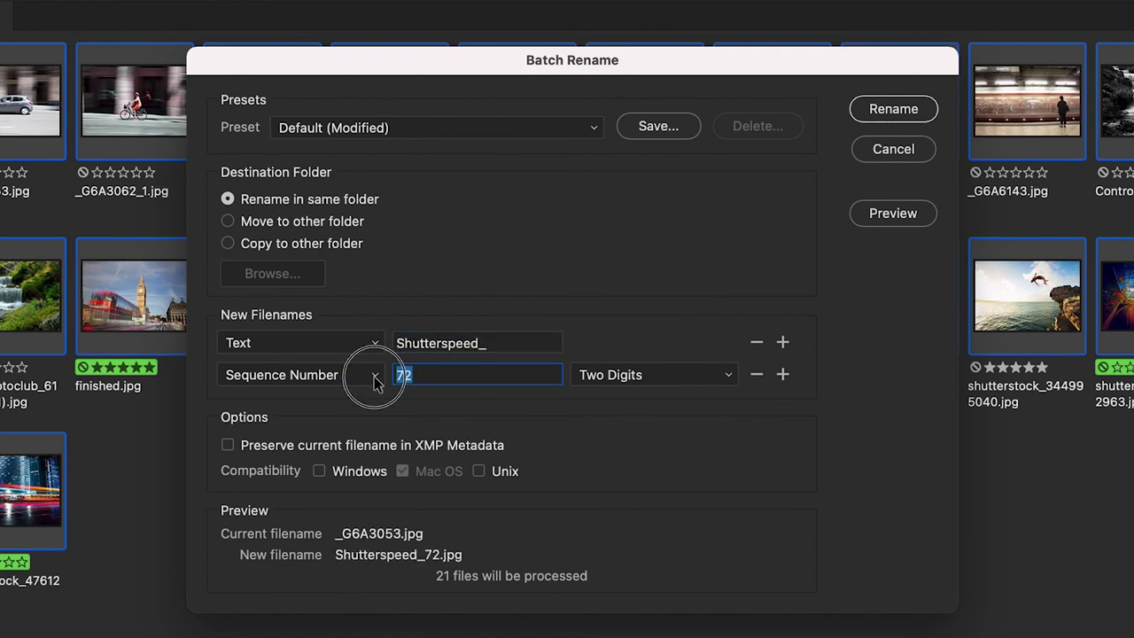
text(01)
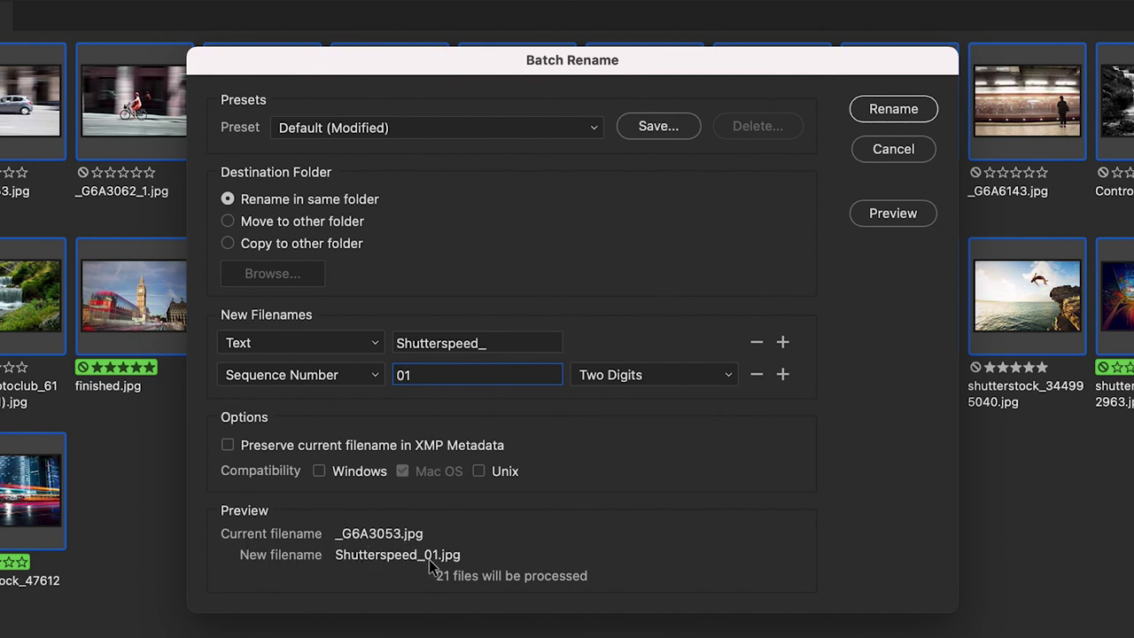
click(897, 112)
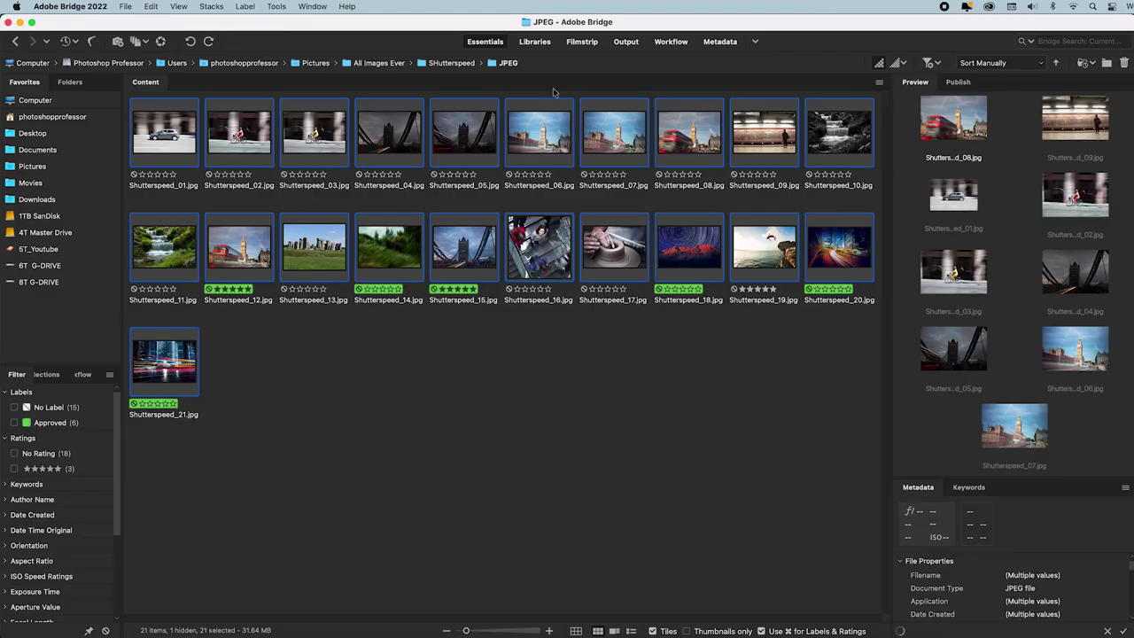